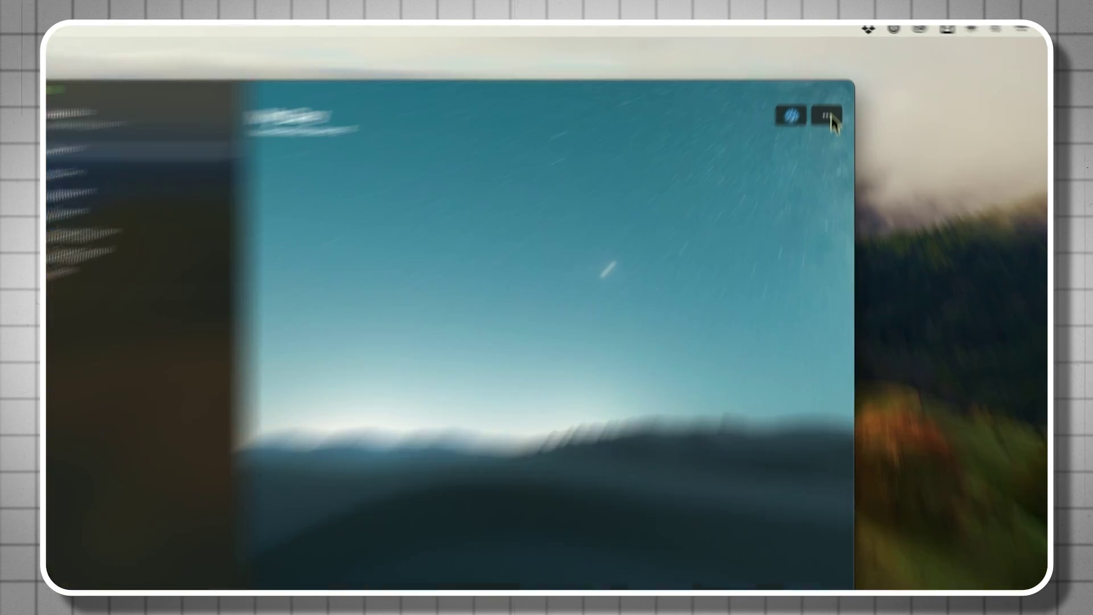
{"action": "left_click", "coordinate": [829, 89]}
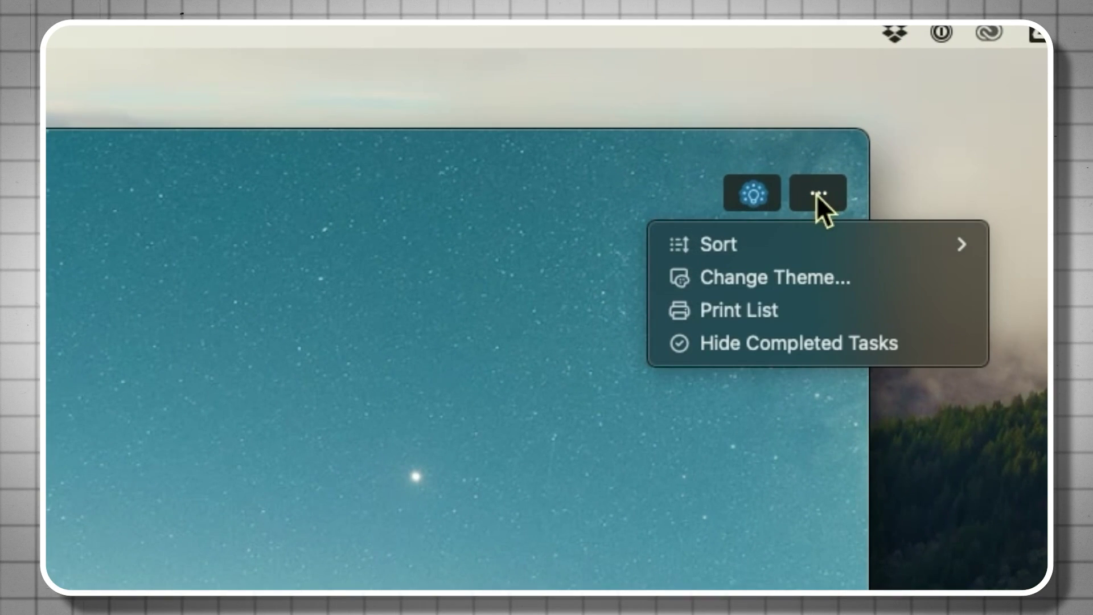
{"action": "left_click", "coordinate": [772, 267]}
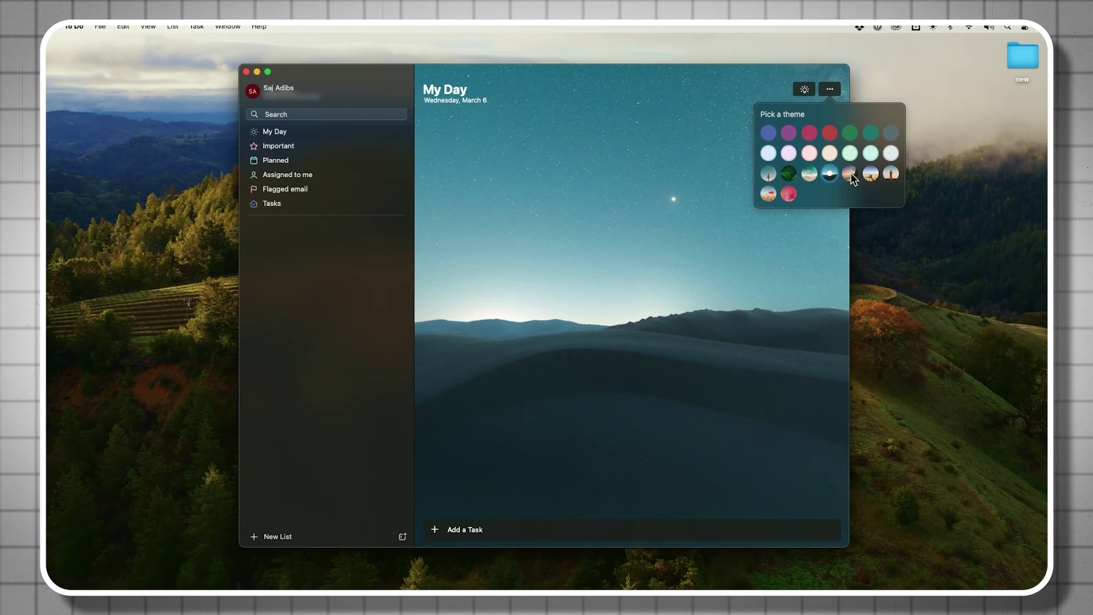
{"action": "left_click", "coordinate": [851, 189]}
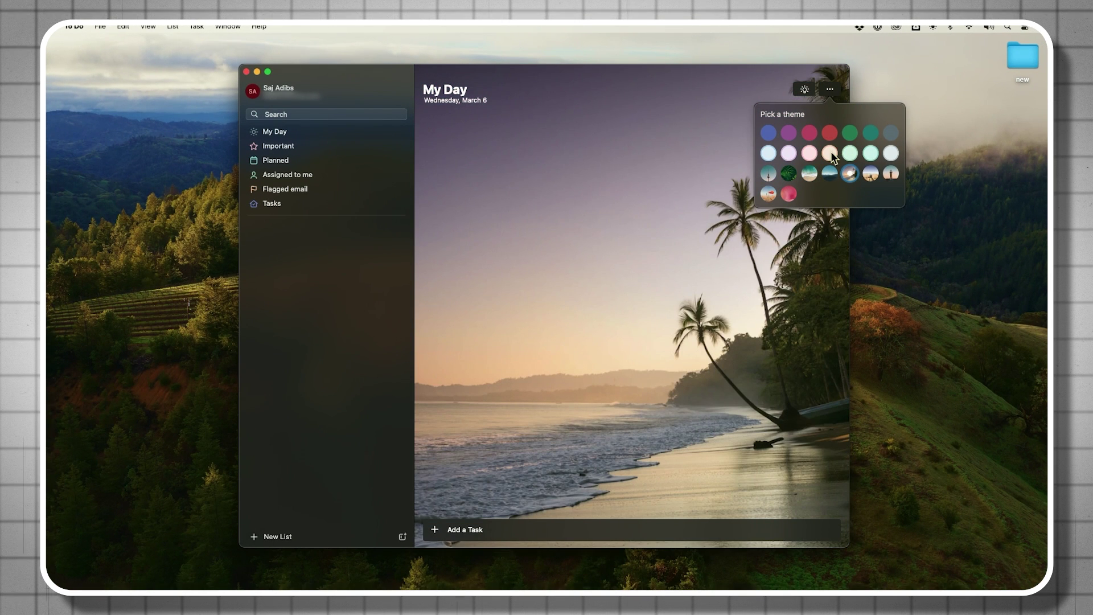
{"action": "left_click", "coordinate": [831, 152]}
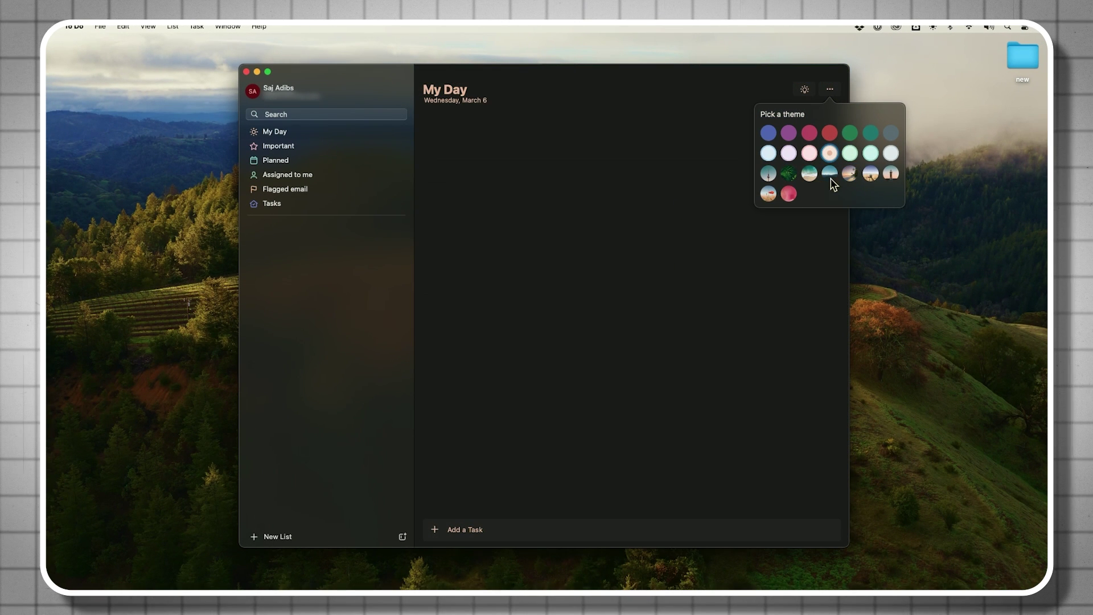
{"action": "left_click", "coordinate": [830, 173]}
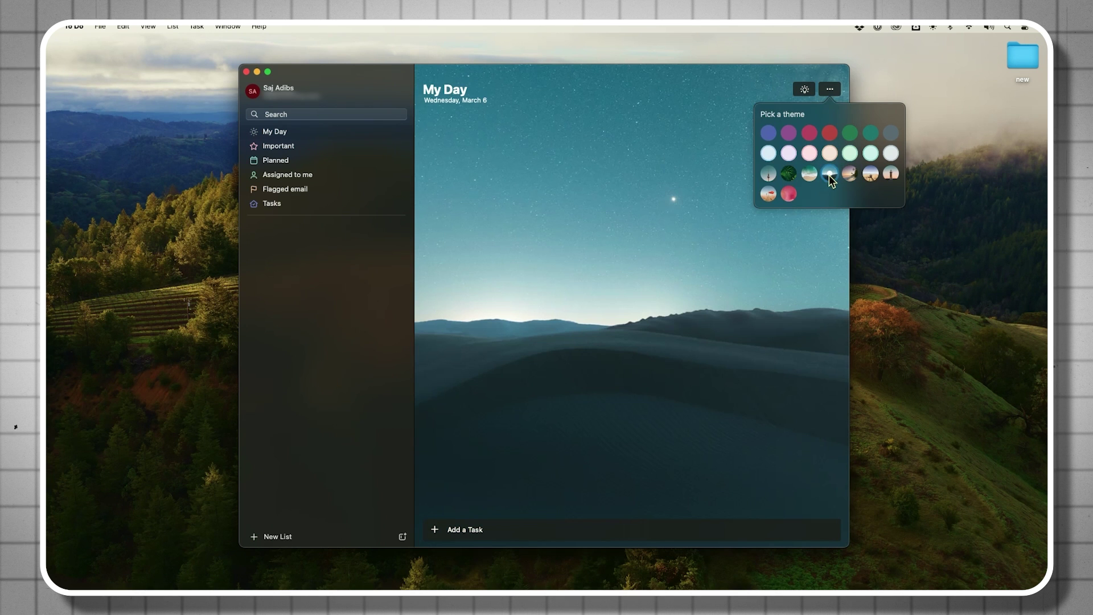
{"action": "left_click", "coordinate": [746, 100]}
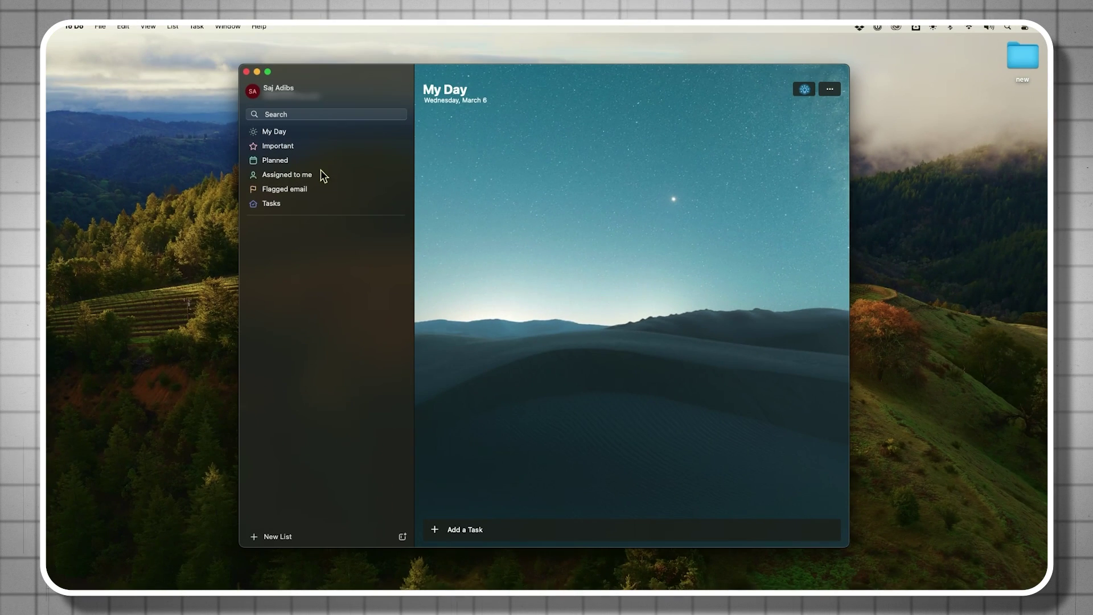
Add 'Create a Tutorial on Microsoft to do' as the first task in My Day.
{"action": "left_click", "coordinate": [285, 133]}
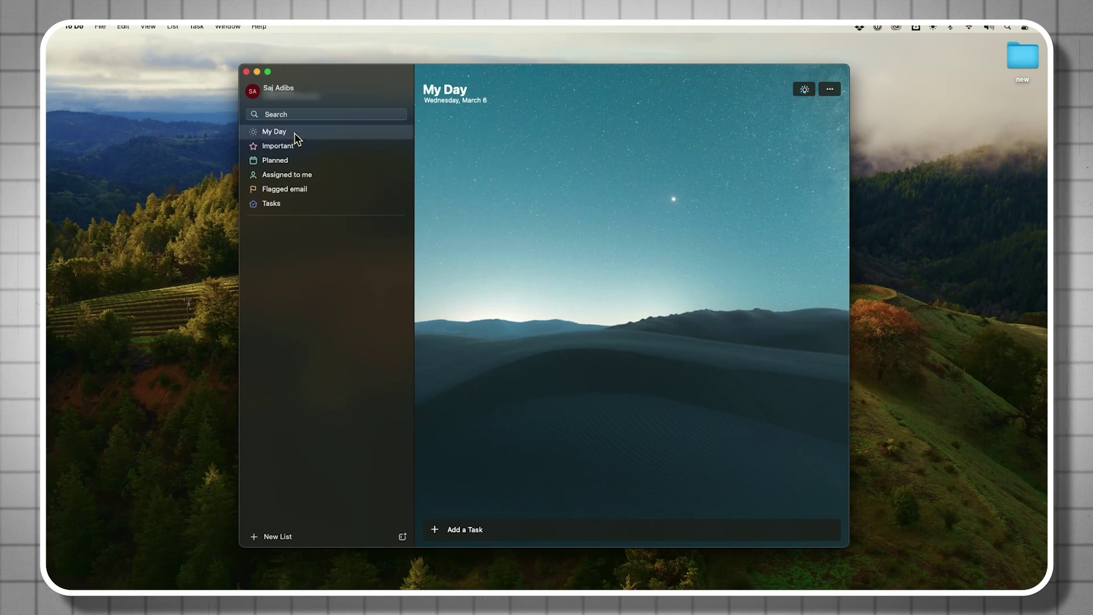
{"action": "left_click", "coordinate": [497, 529]}
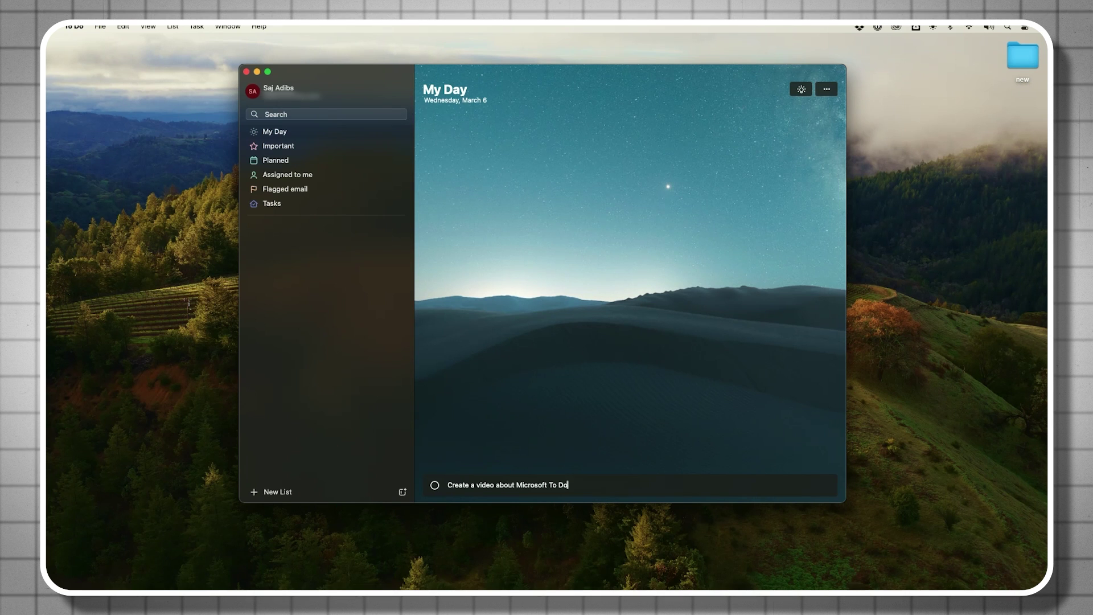
{"action": "key", "text": "Return"}
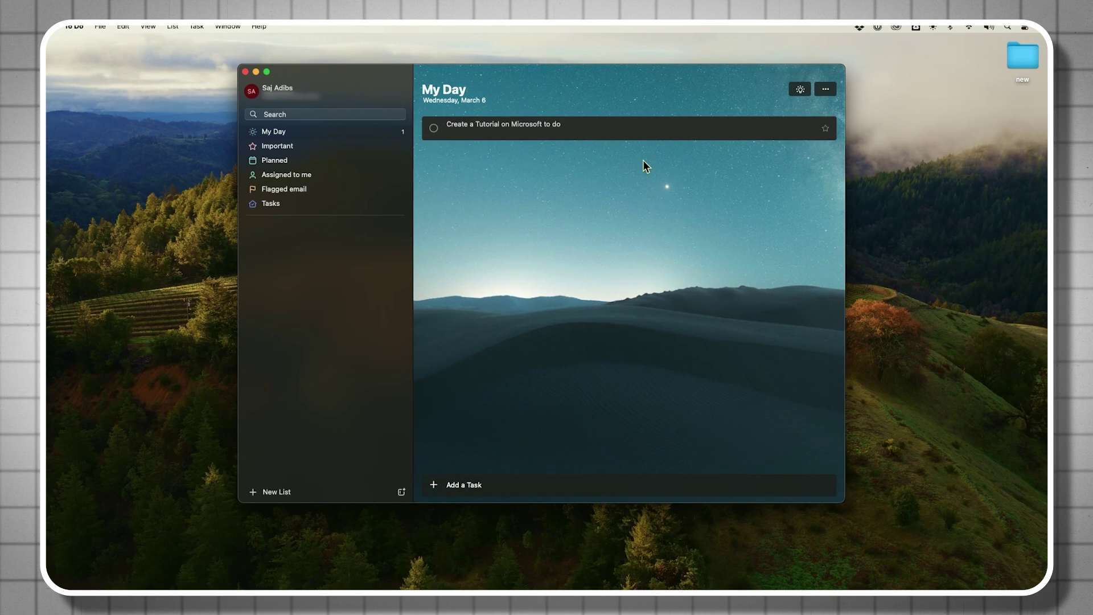
Add three steps to the tutorial task: script, record and edit.
{"action": "left_click", "coordinate": [597, 125]}
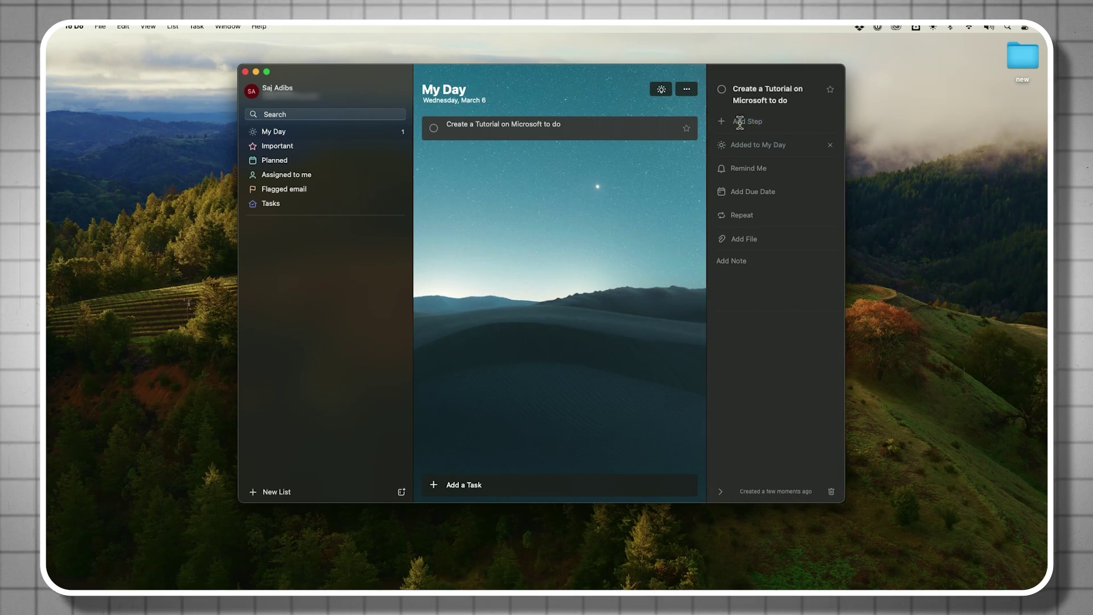
{"action": "left_click", "coordinate": [760, 123]}
{"action": "type", "text": "script"}
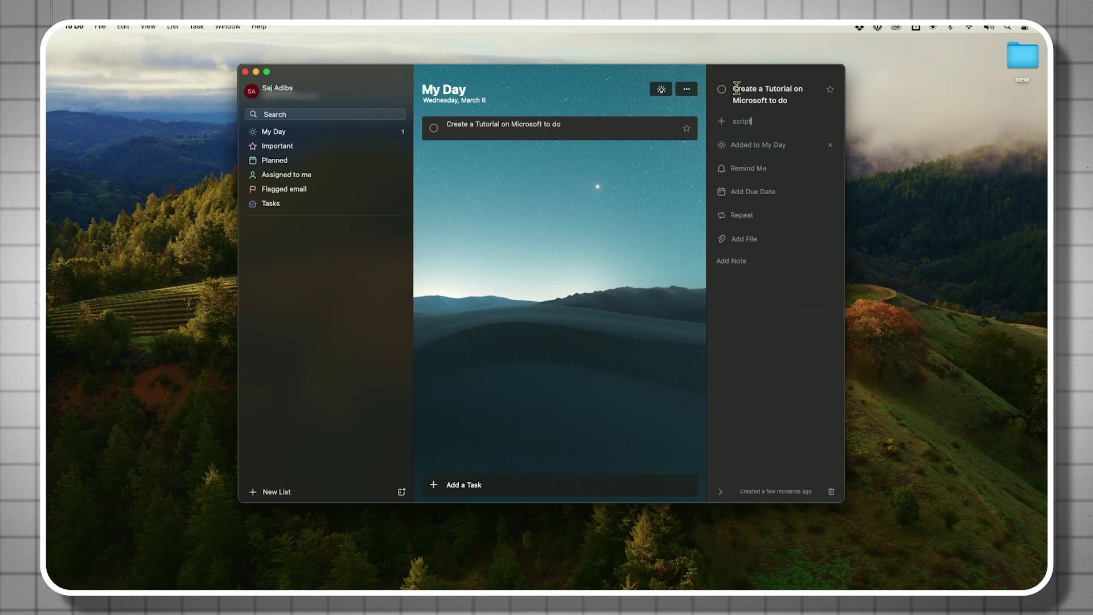
{"action": "key", "text": "Return"}
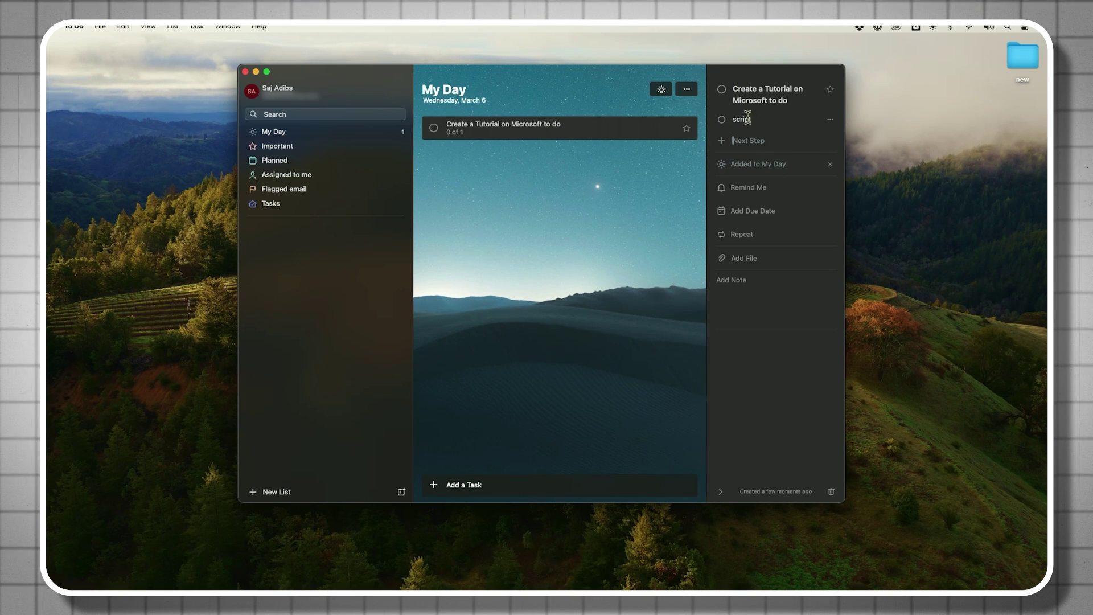
{"action": "type", "text": "record"}
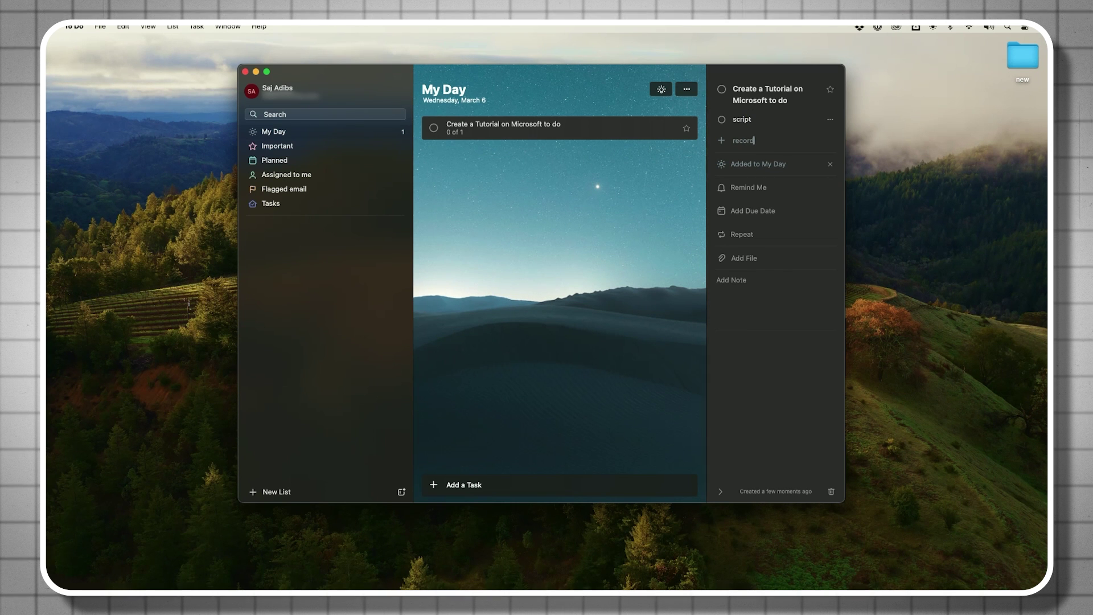
{"action": "key", "text": "Return"}
{"action": "type", "text": "edit"}
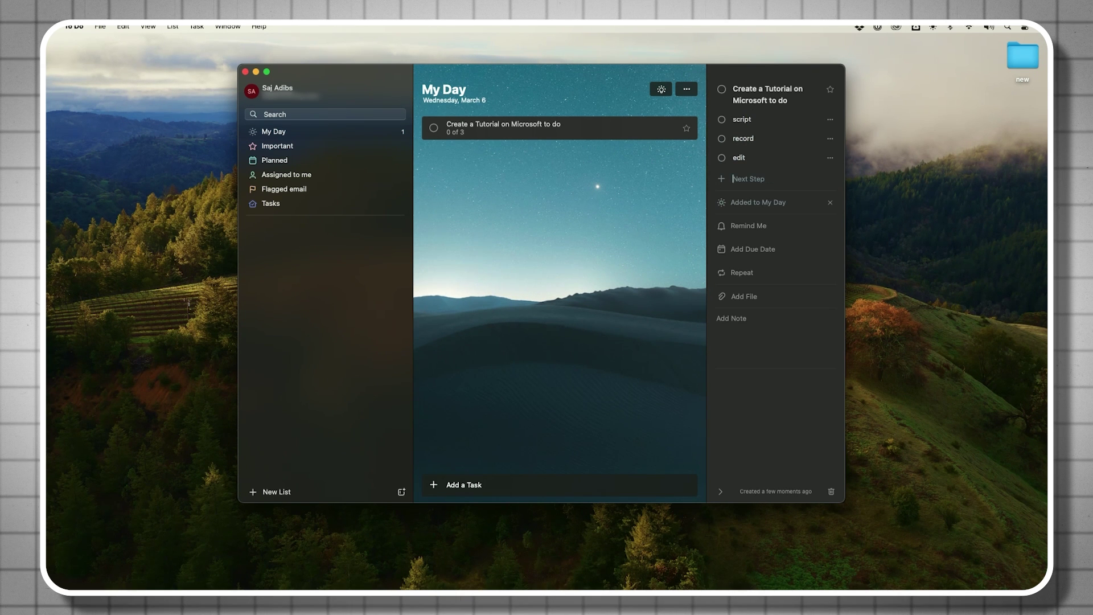
{"action": "key", "text": "Return"}
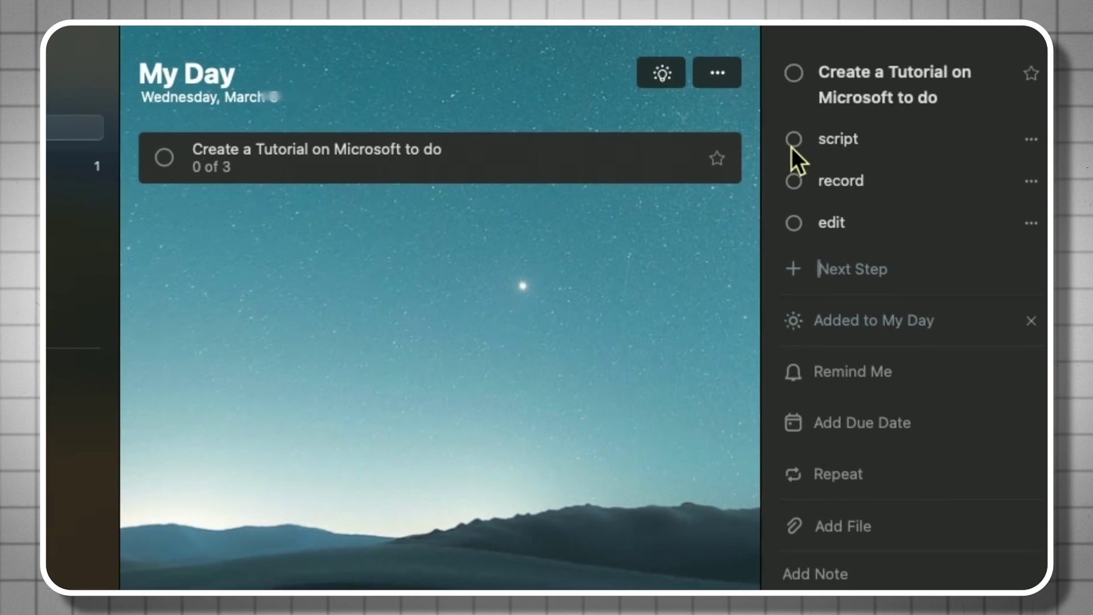
Tick off the script, record and edit steps as done.
{"action": "left_click", "coordinate": [793, 140]}
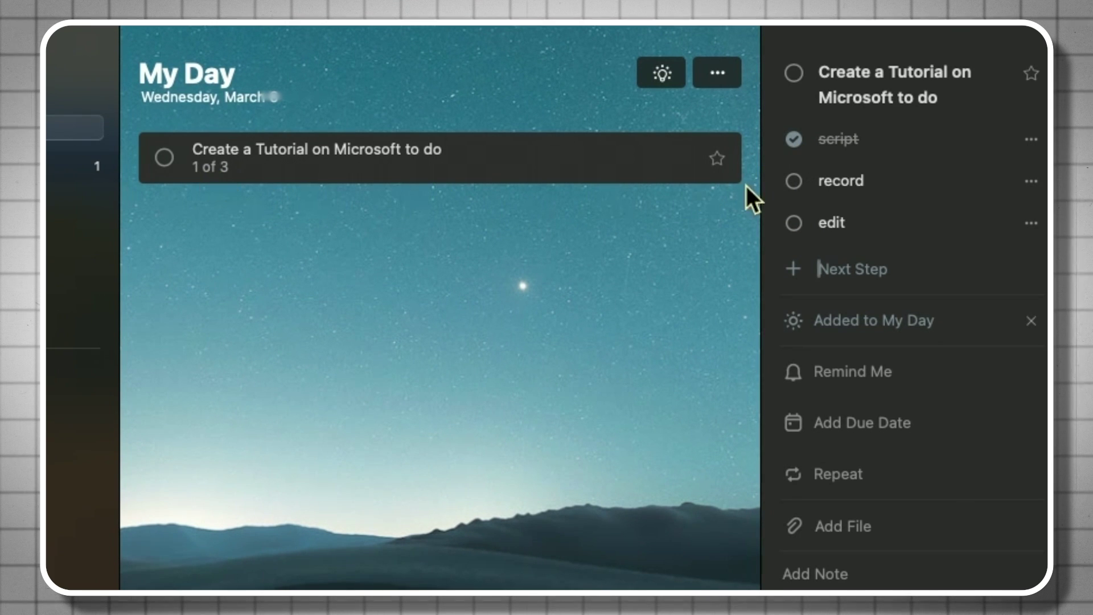
{"action": "left_click", "coordinate": [795, 182]}
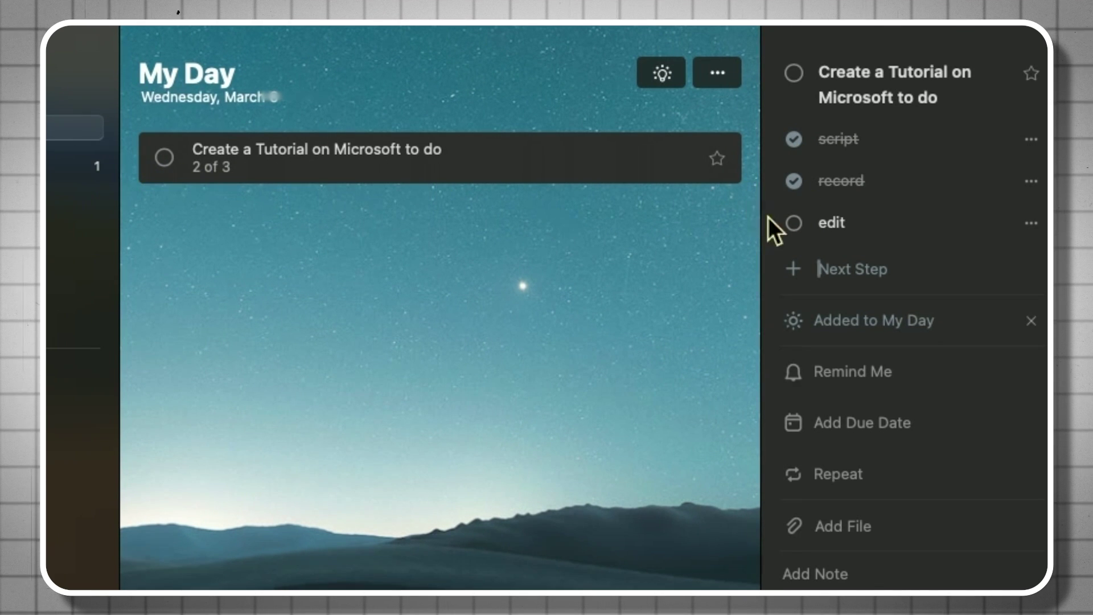
{"action": "left_click", "coordinate": [793, 223]}
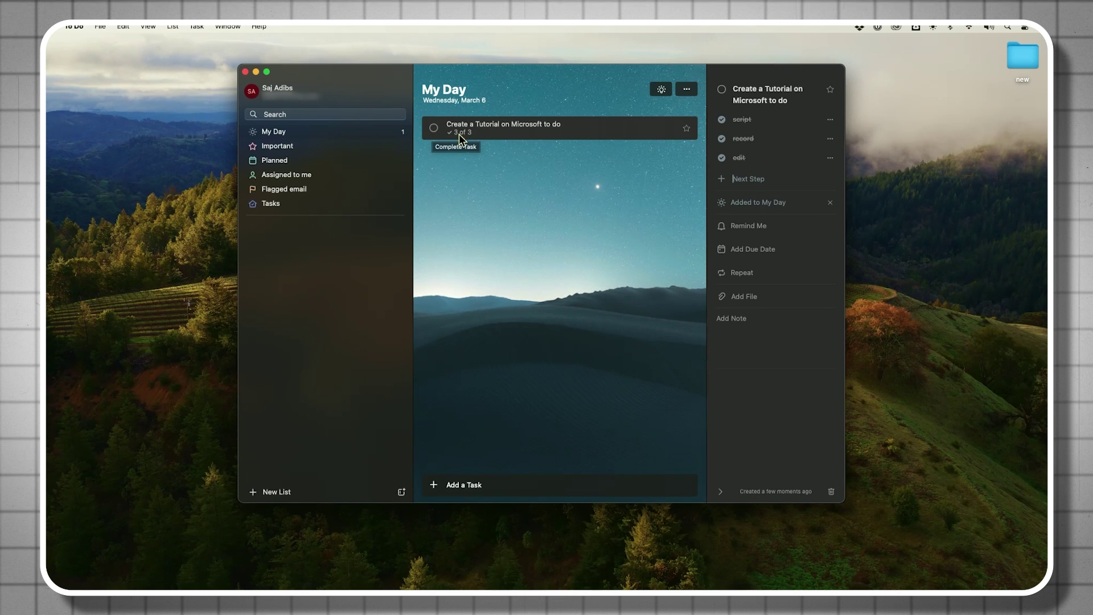
Set a reminder on the tutorial task for tomorrow at 9:00 AM.
{"action": "left_click", "coordinate": [770, 178]}
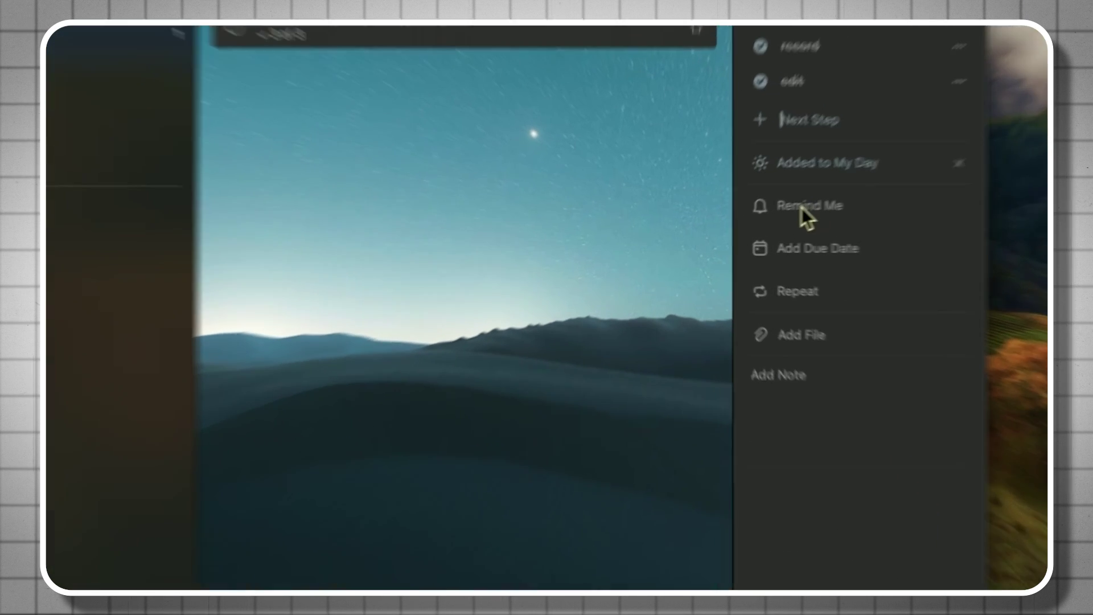
{"action": "left_click", "coordinate": [748, 228]}
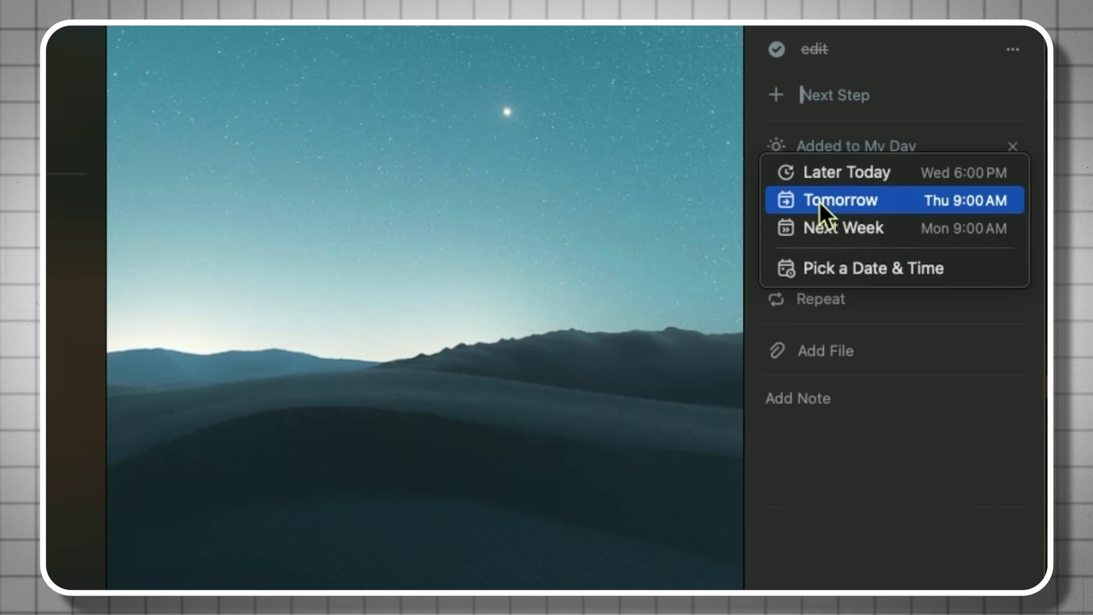
{"action": "left_click", "coordinate": [837, 200]}
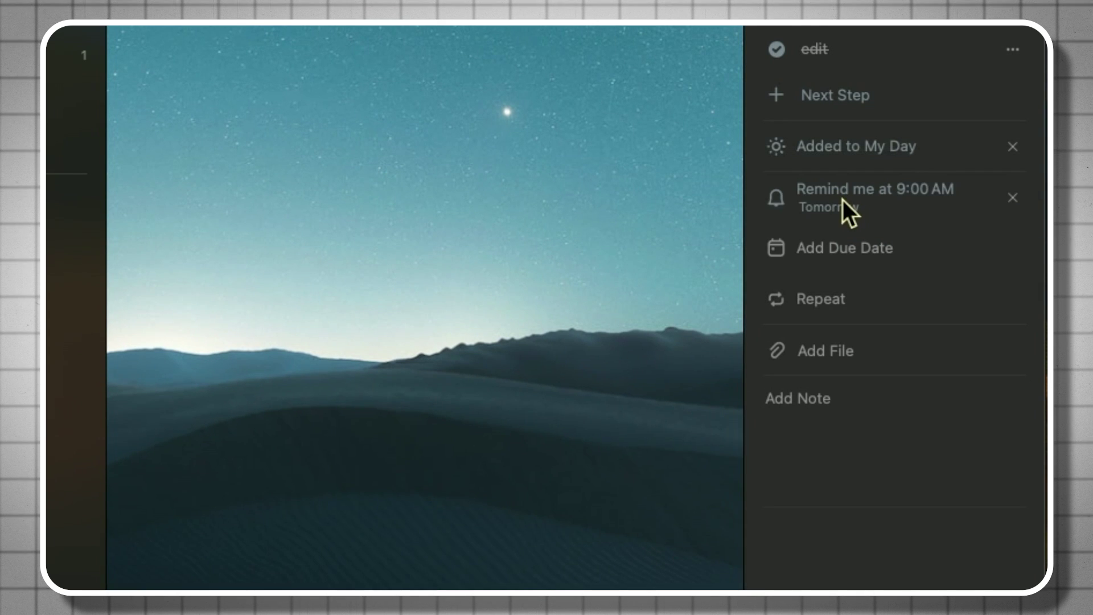
Make the tutorial task due tomorrow, leaving the repeat schedule unset.
{"action": "left_click", "coordinate": [841, 242]}
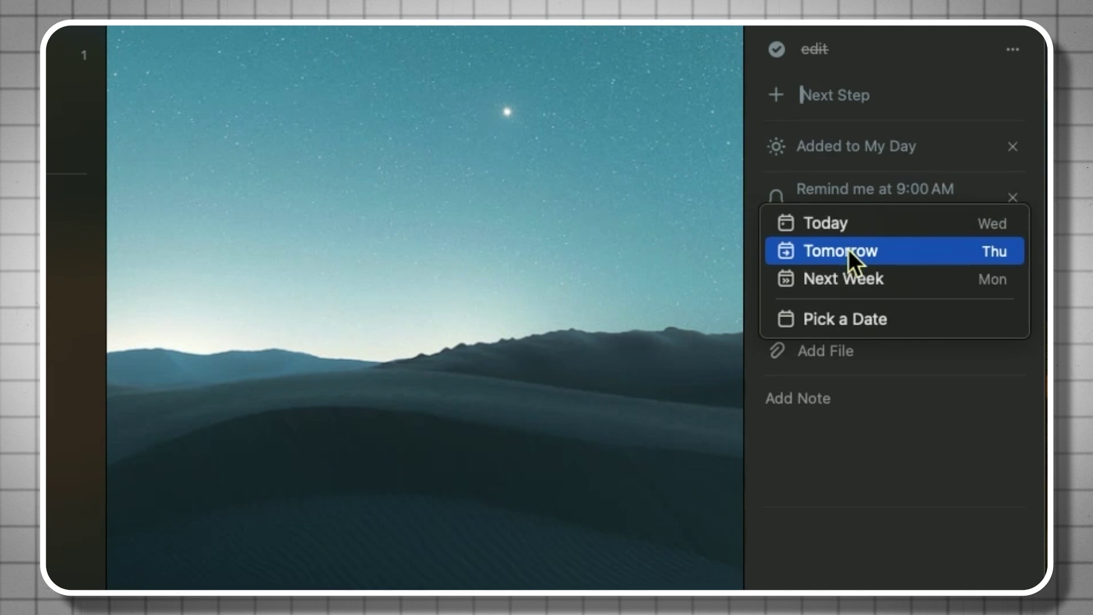
{"action": "left_click", "coordinate": [844, 251]}
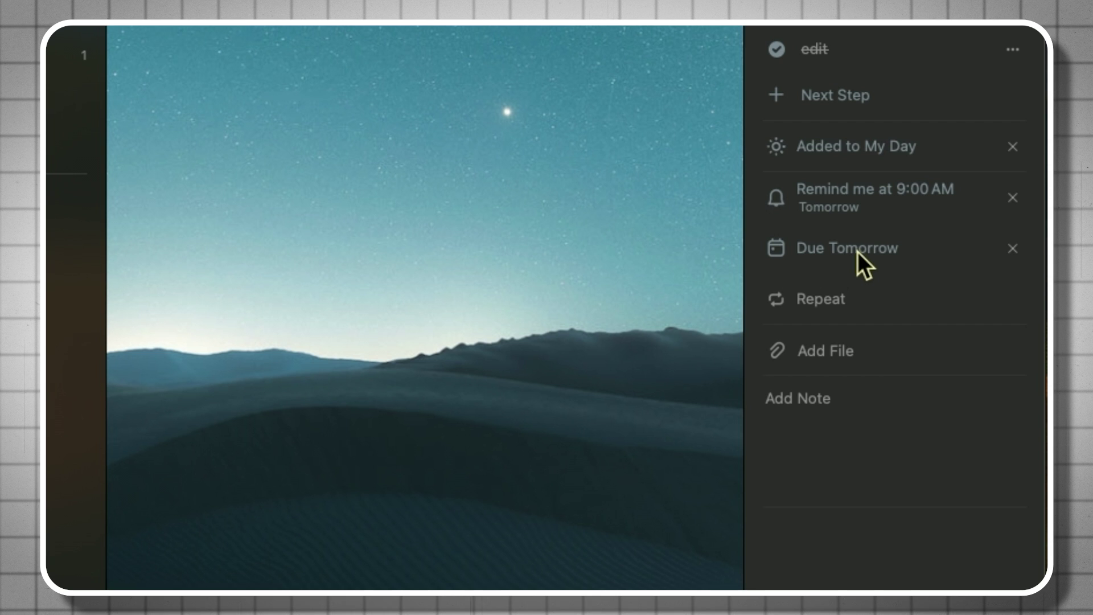
{"action": "left_click", "coordinate": [857, 251]}
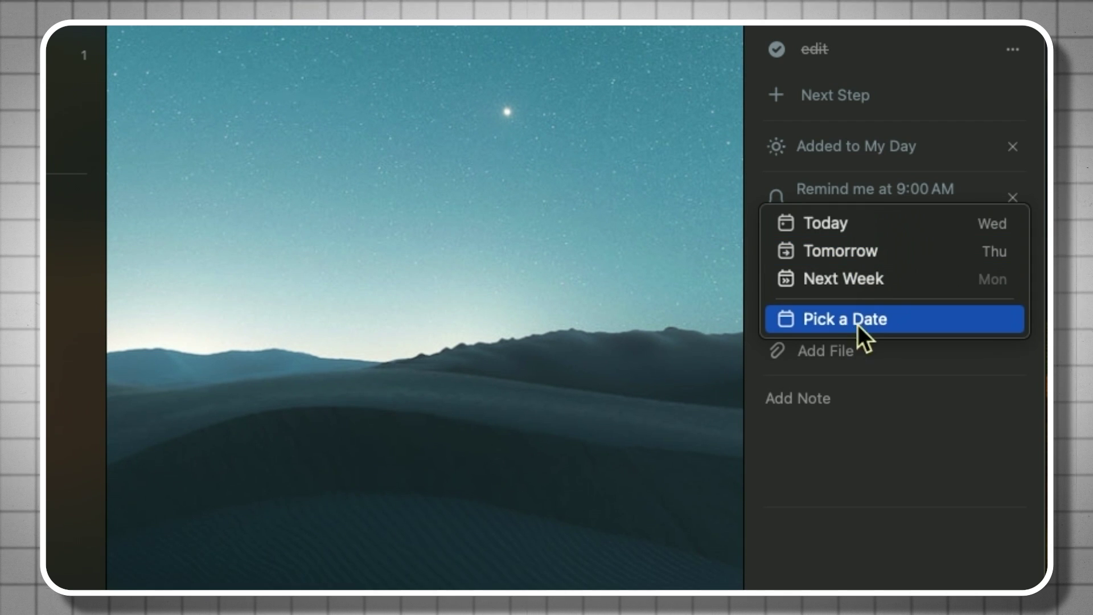
{"action": "left_click", "coordinate": [927, 368]}
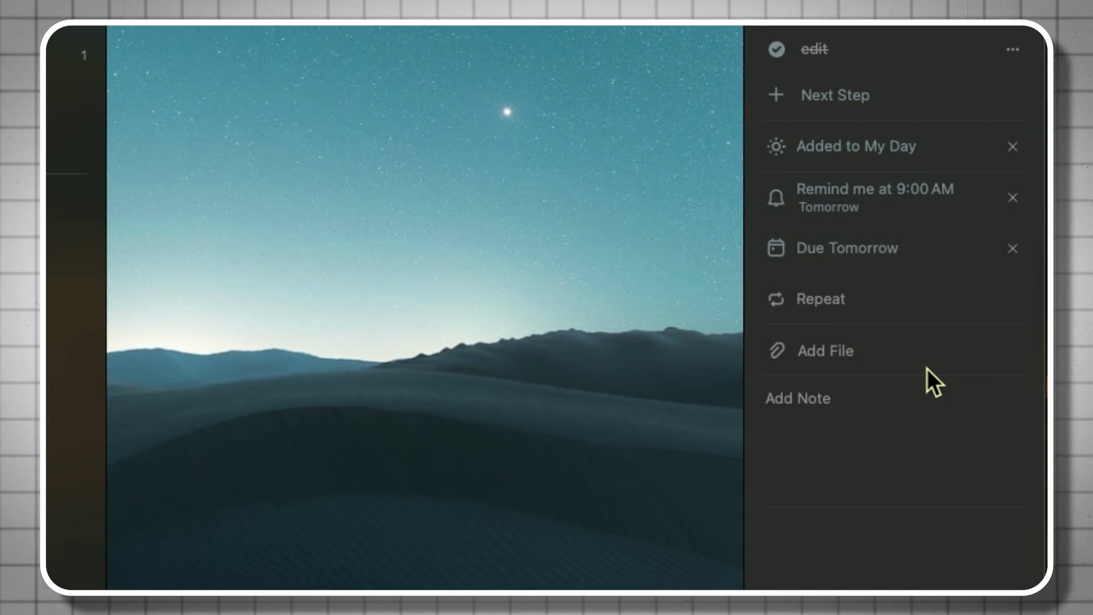
{"action": "left_click", "coordinate": [811, 302]}
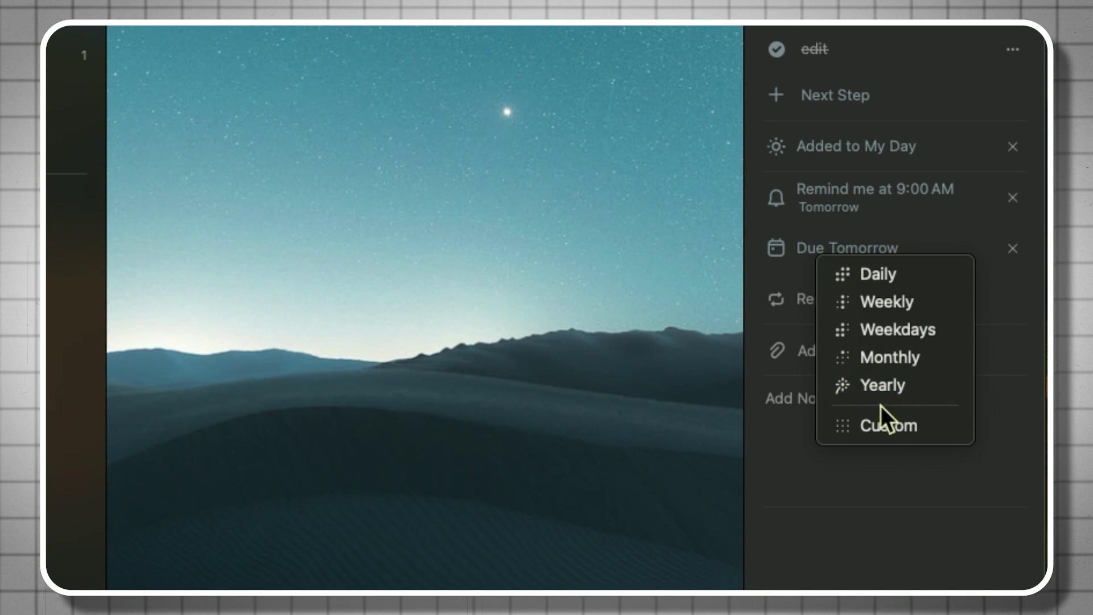
{"action": "left_click", "coordinate": [795, 302]}
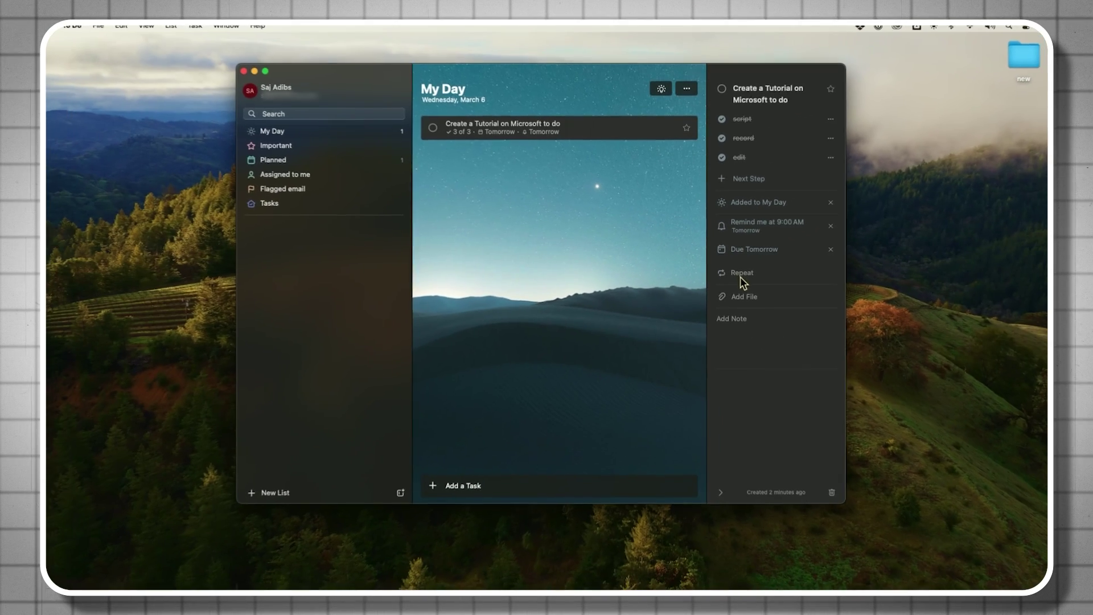
Dismiss the repeat choices and close the tutorial task's details pane.
{"action": "left_click", "coordinate": [791, 273]}
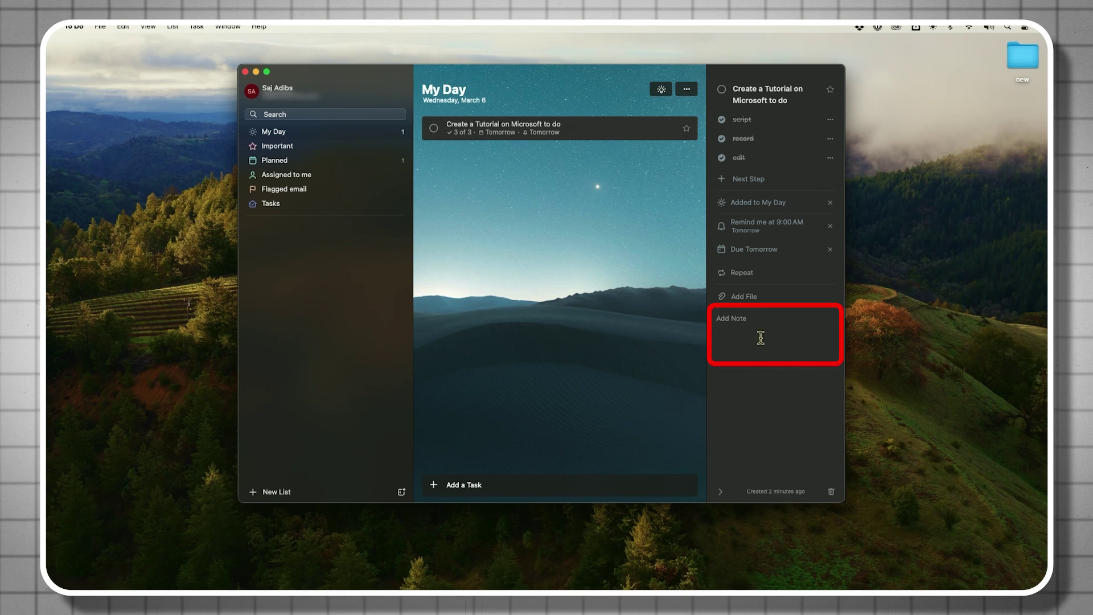
{"action": "left_click", "coordinate": [552, 370]}
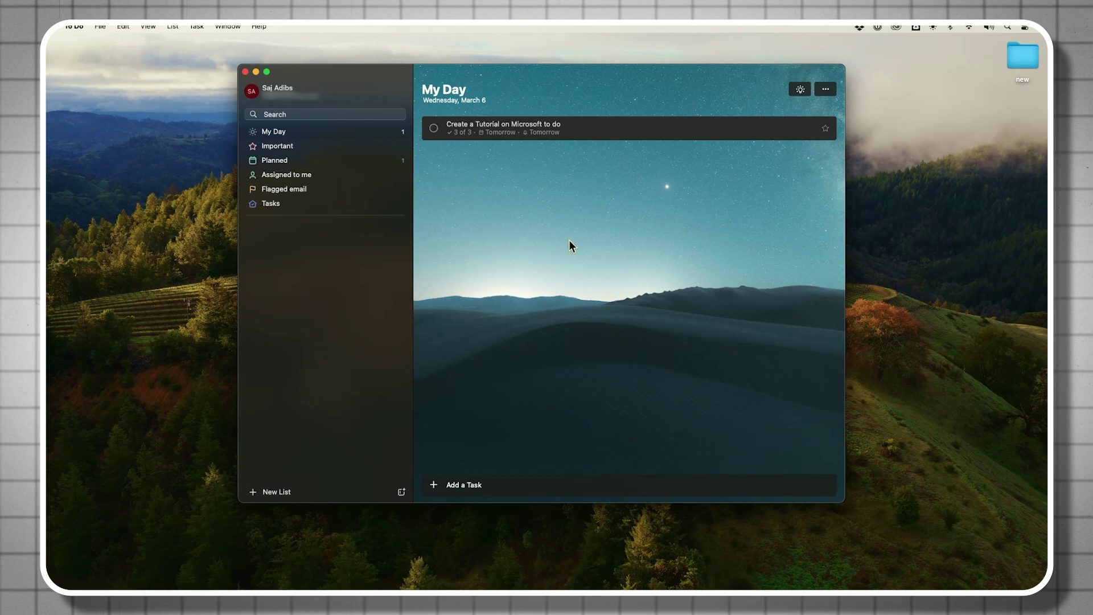
Reorder My Day, moving the mechanic and AI chatbot tasks up and the tutorial task to the top.
{"action": "left_click", "coordinate": [558, 485]}
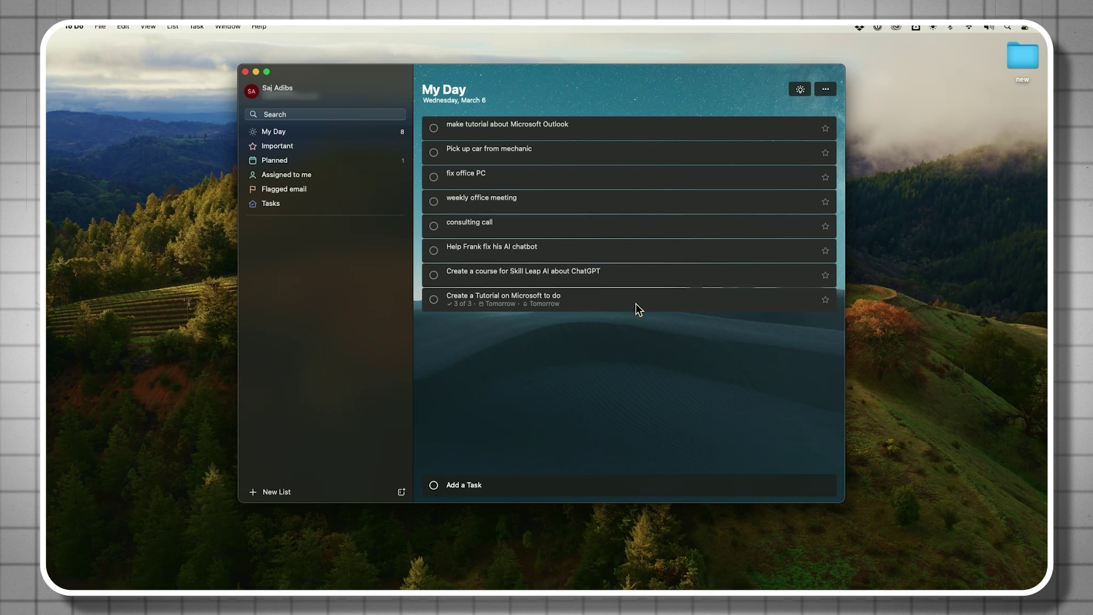
{"action": "left_click", "coordinate": [629, 154]}
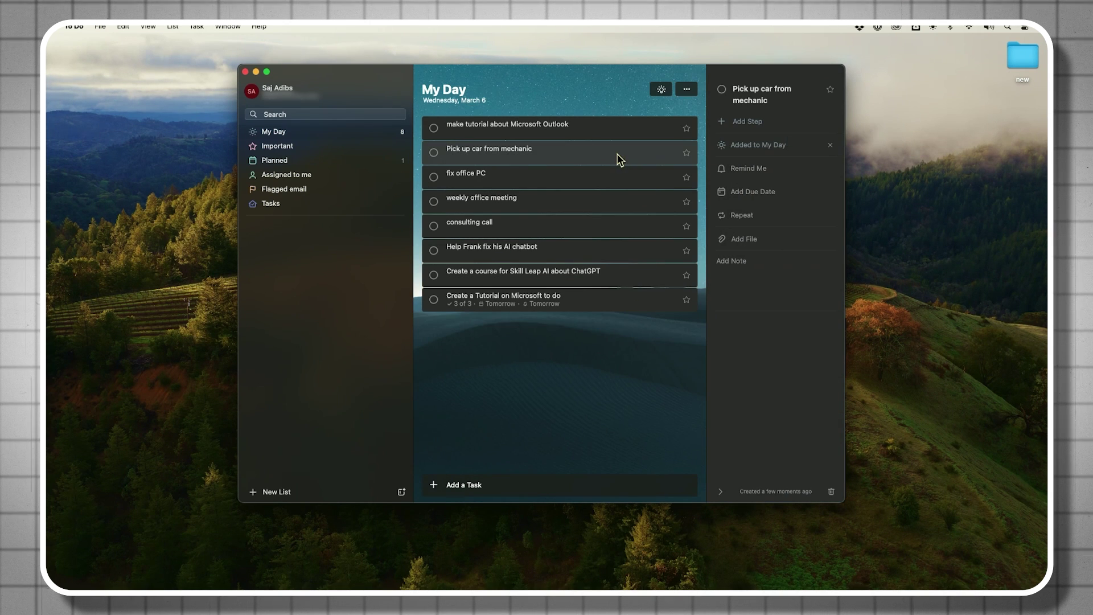
{"action": "left_click_drag", "start_coordinate": [616, 157], "coordinate": [611, 117]}
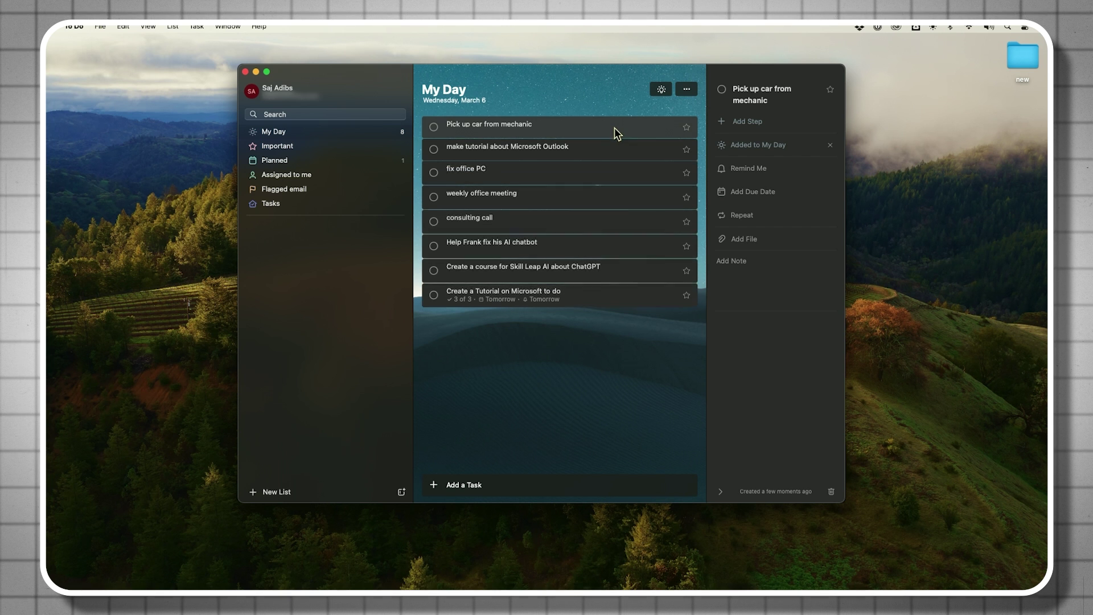
{"action": "left_click_drag", "start_coordinate": [612, 247], "coordinate": [610, 175]}
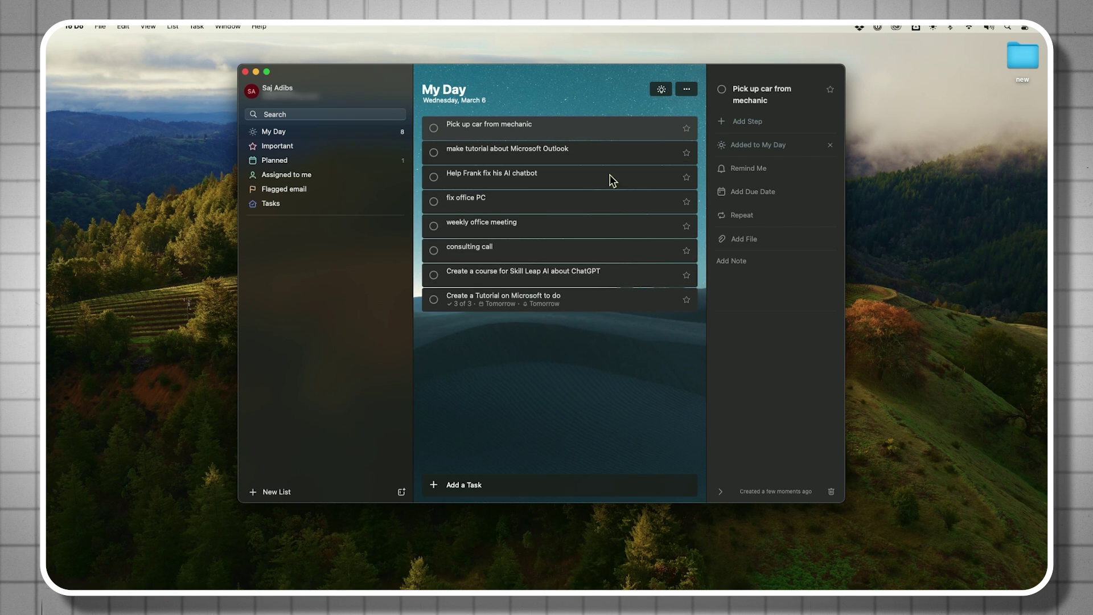
{"action": "left_click", "coordinate": [620, 342]}
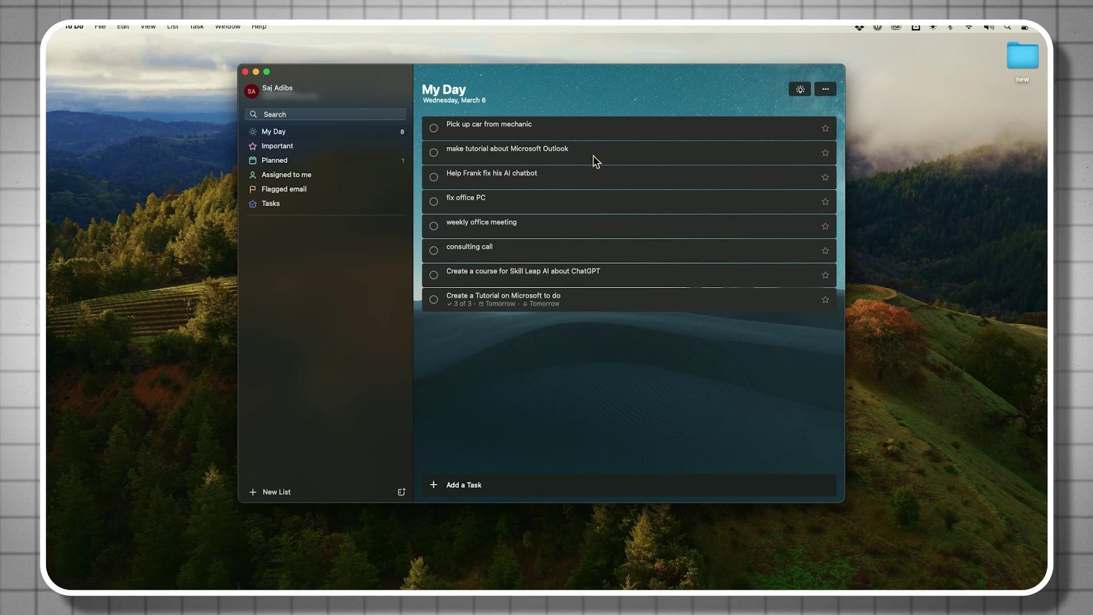
{"action": "left_click_drag", "start_coordinate": [609, 300], "coordinate": [589, 128]}
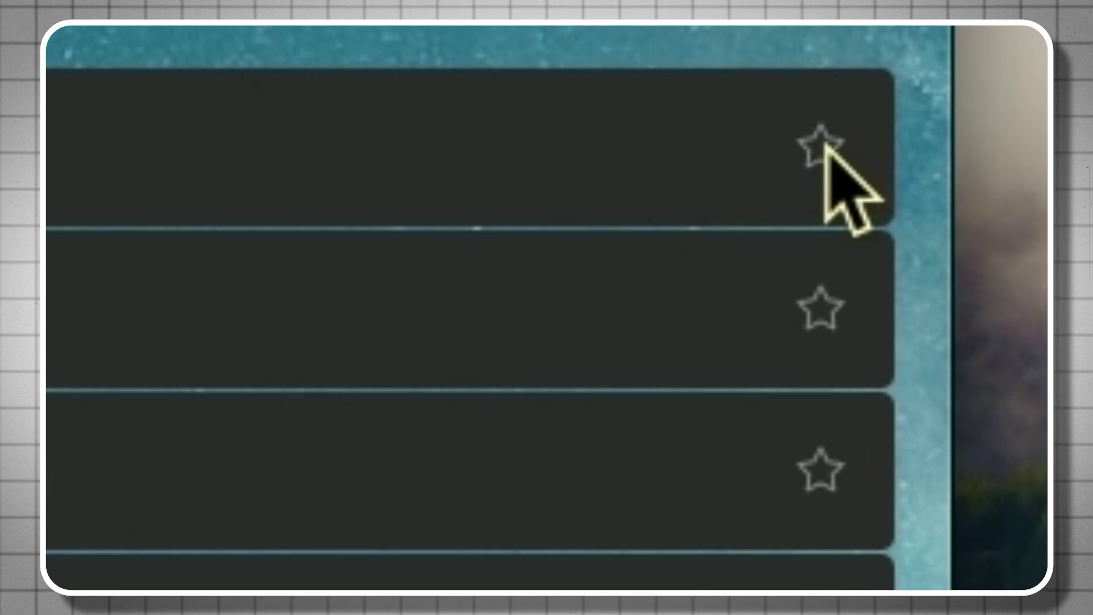
Star the tutorial task as important, check the Important list, then mark the task completed.
{"action": "left_click", "coordinate": [825, 129]}
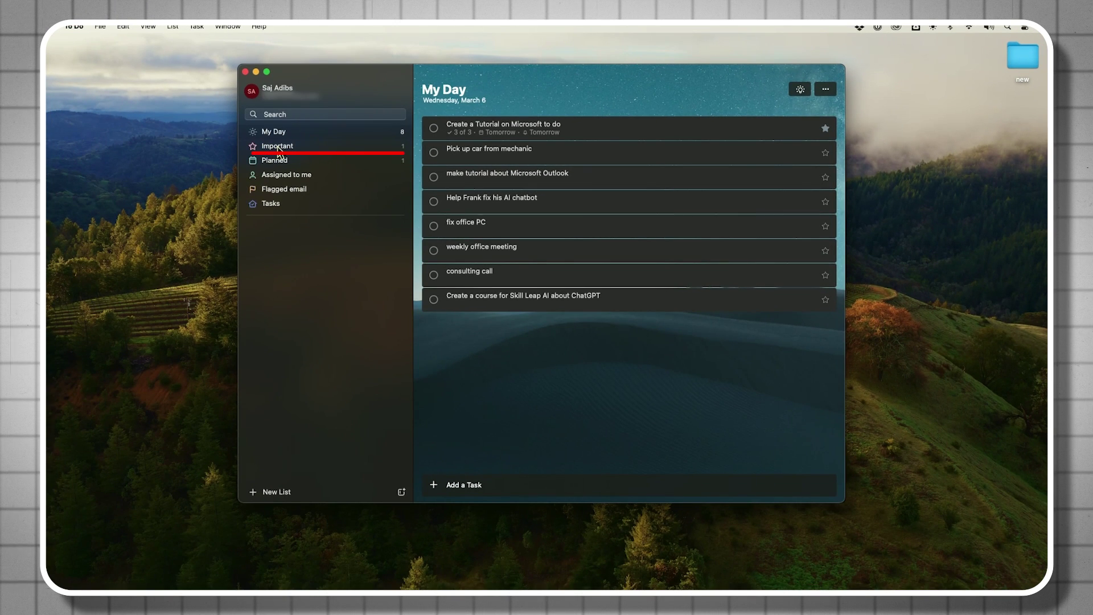
{"action": "left_click", "coordinate": [278, 147]}
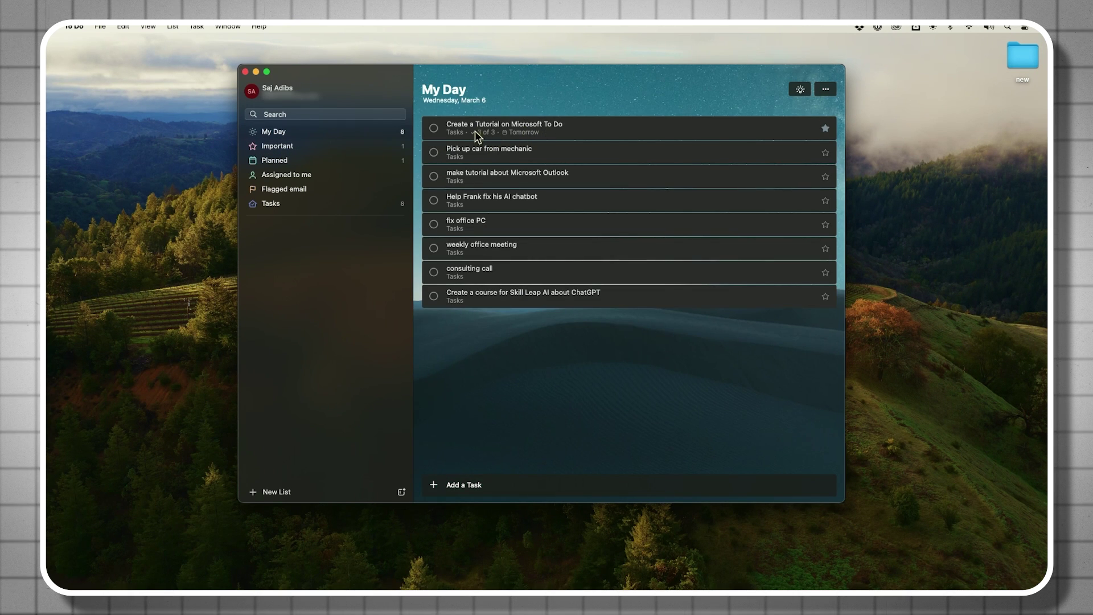
{"action": "left_click", "coordinate": [433, 129]}
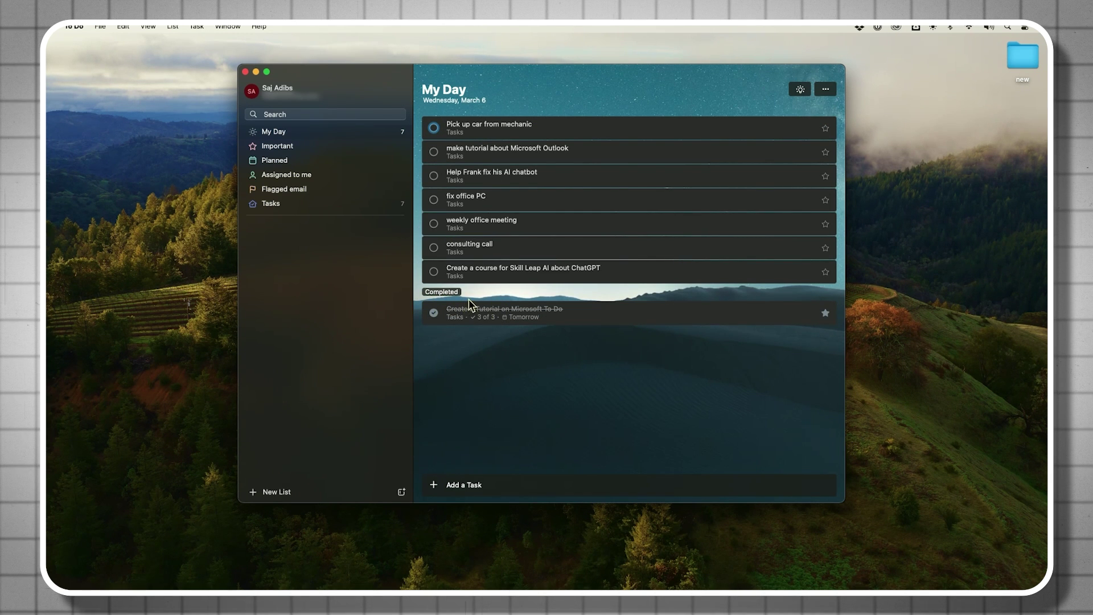
{"action": "left_click", "coordinate": [433, 313]}
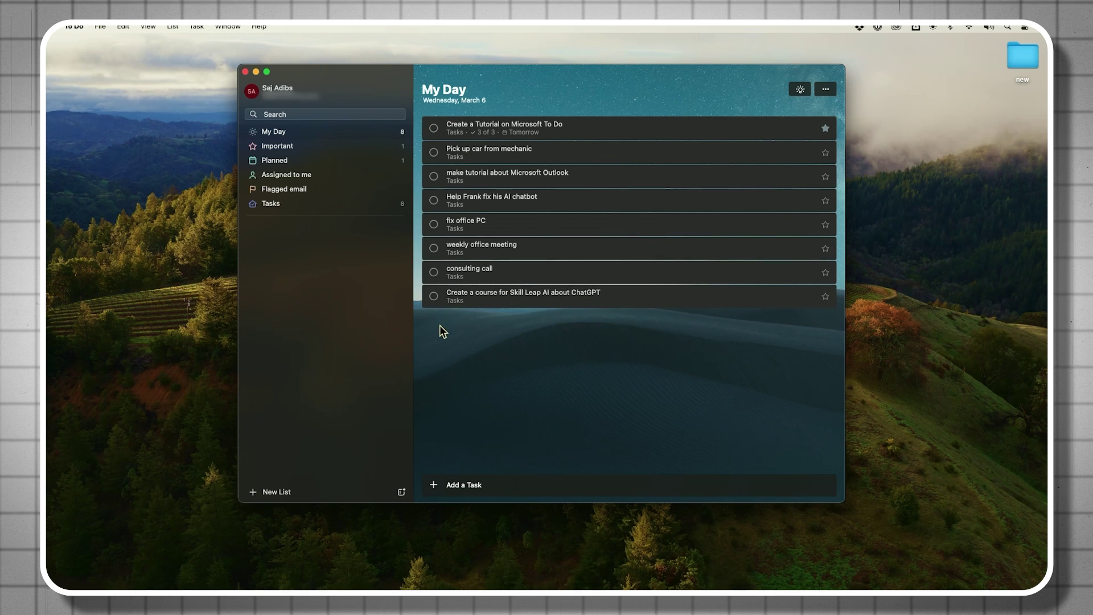
{"action": "left_click", "coordinate": [434, 129]}
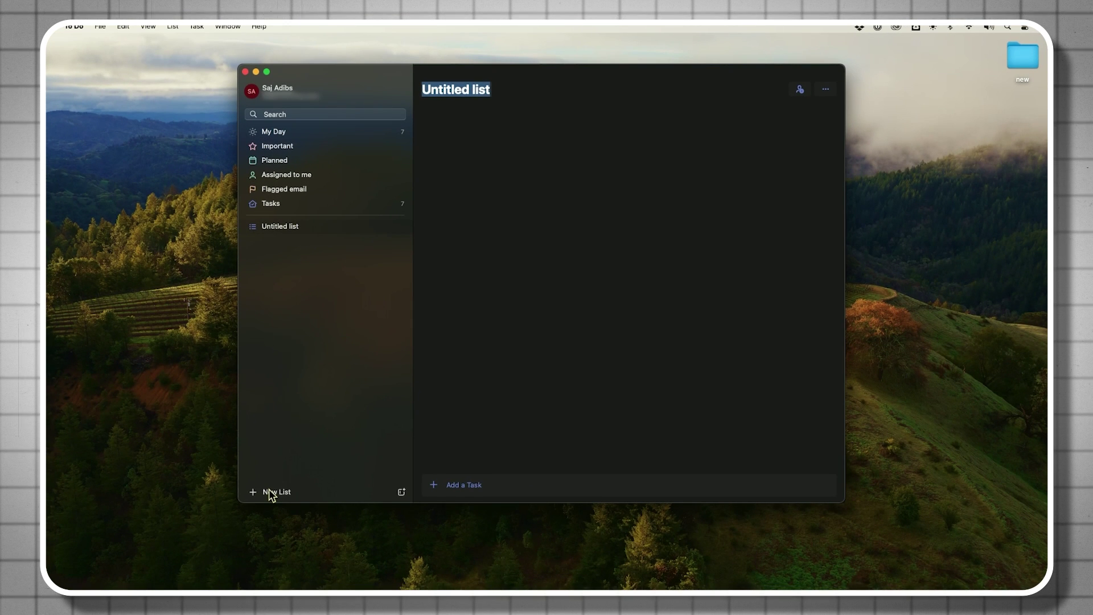
Name the new list 'Video Creation'.
{"action": "type", "text": "Video Creation"}
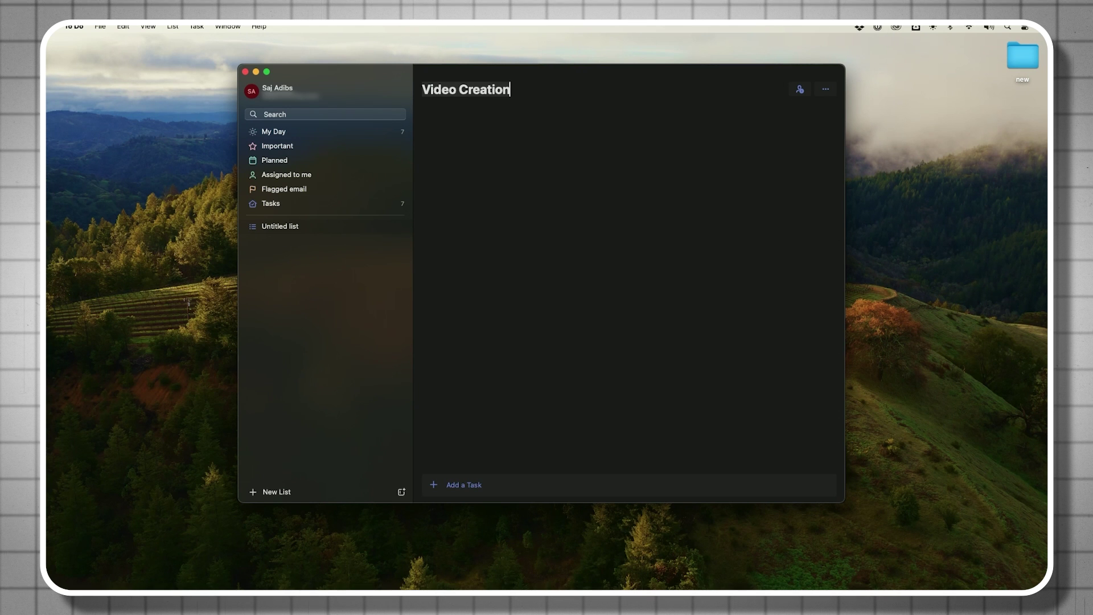
{"action": "key", "text": "Return"}
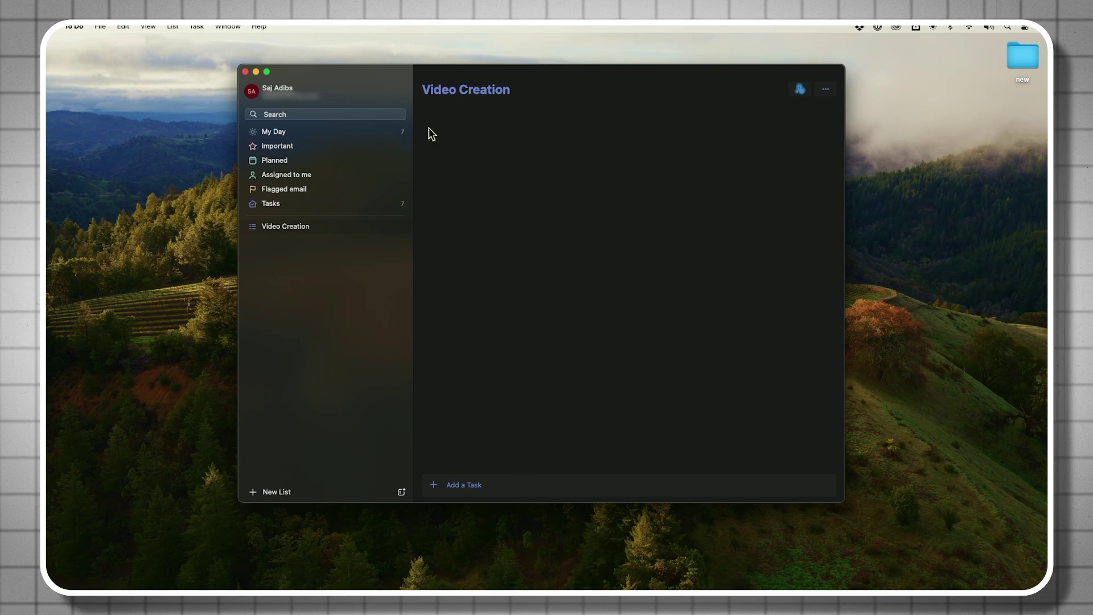
Drag the Outlook tutorial task from My Day into the Video Creation list.
{"action": "left_click", "coordinate": [288, 133]}
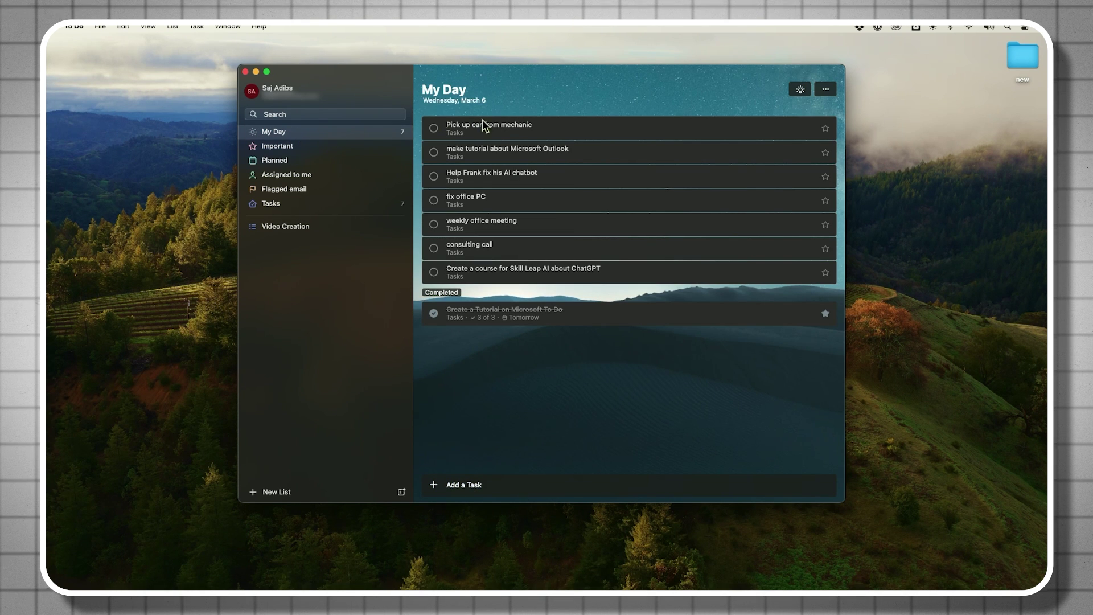
{"action": "left_click", "coordinate": [579, 154]}
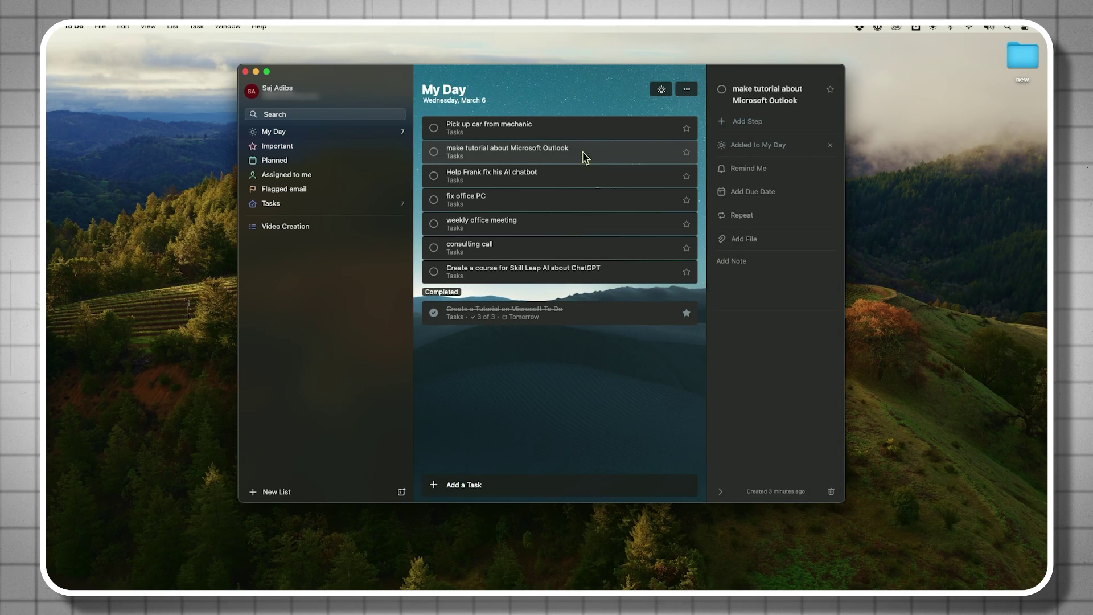
{"action": "left_click_drag", "start_coordinate": [582, 151], "coordinate": [333, 235]}
Add the task 'Create a video editing tutorial' to Video Creation.
{"action": "left_click", "coordinate": [328, 228]}
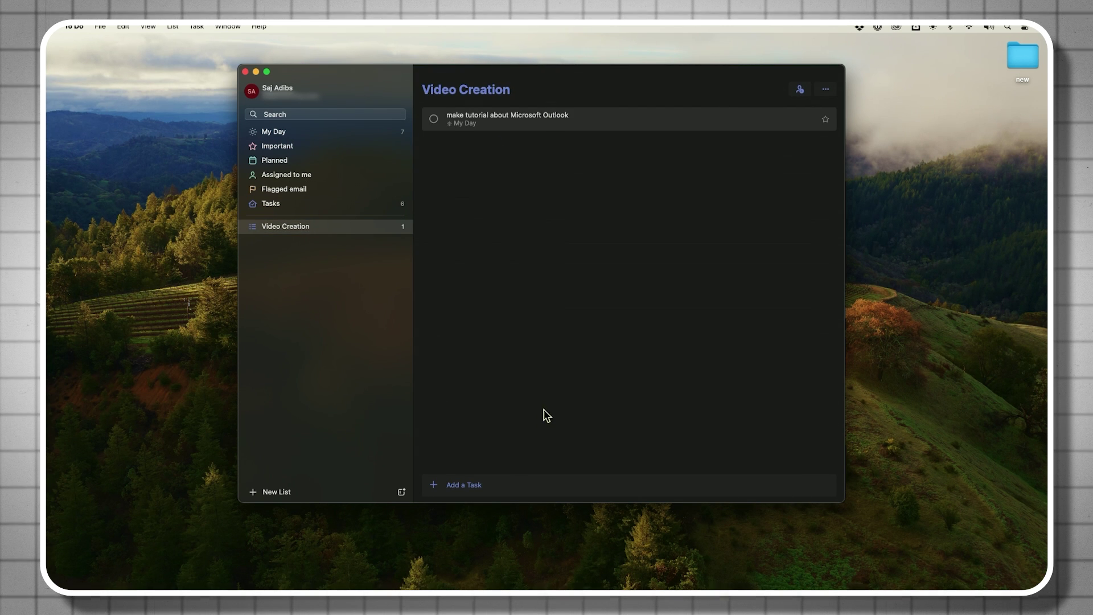
{"action": "left_click", "coordinate": [497, 485]}
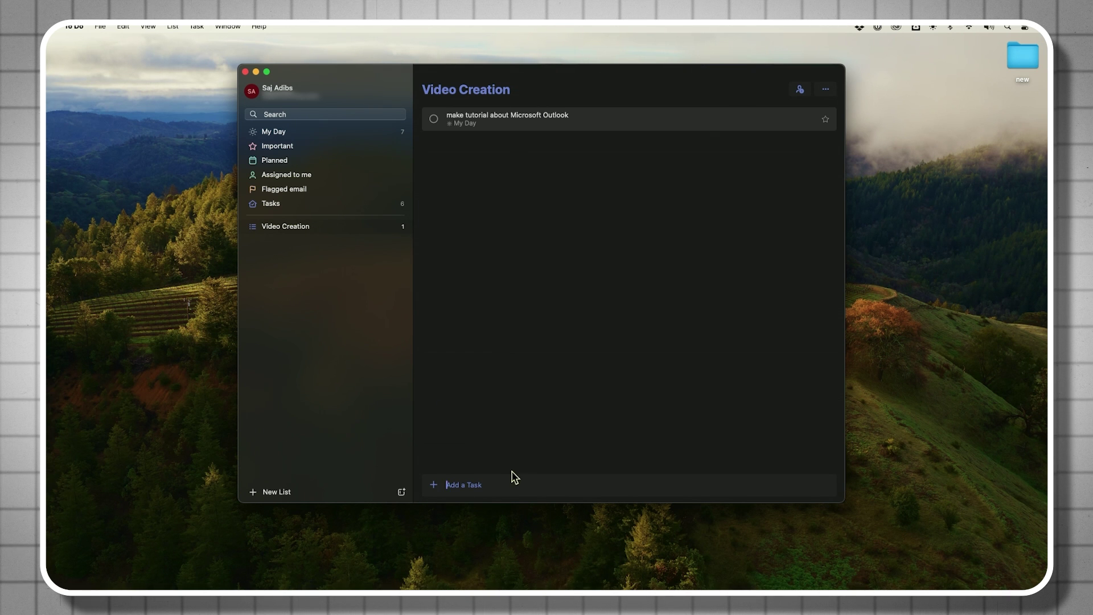
{"action": "type", "text": "Create a video editing tutorial"}
{"action": "key", "text": "Return"}
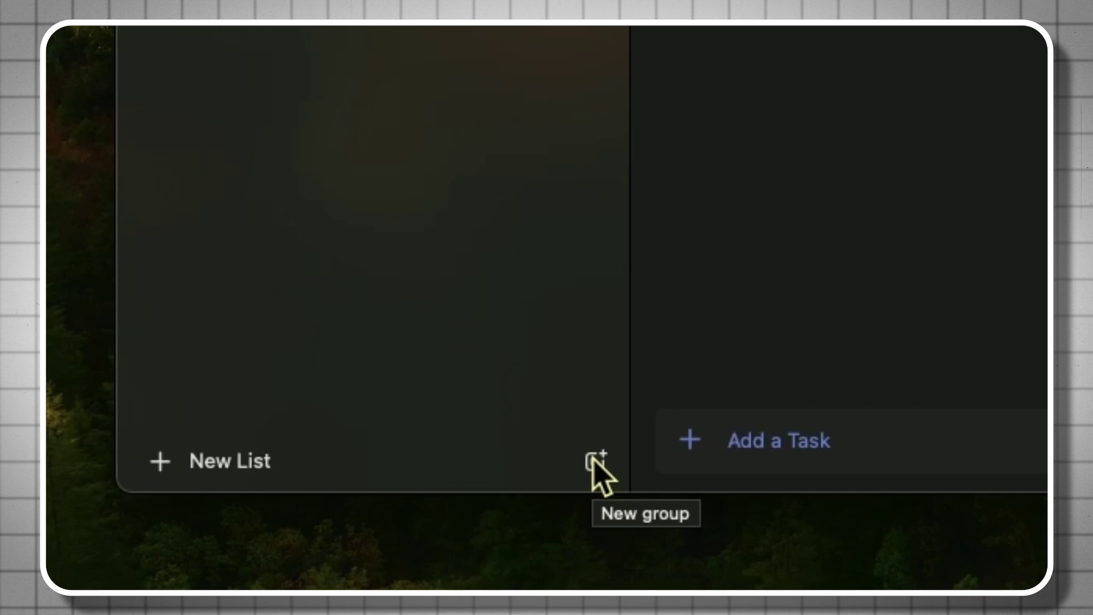
Create a Personal group and move Shopping, House Work and Fitness into it.
{"action": "left_click", "coordinate": [593, 461]}
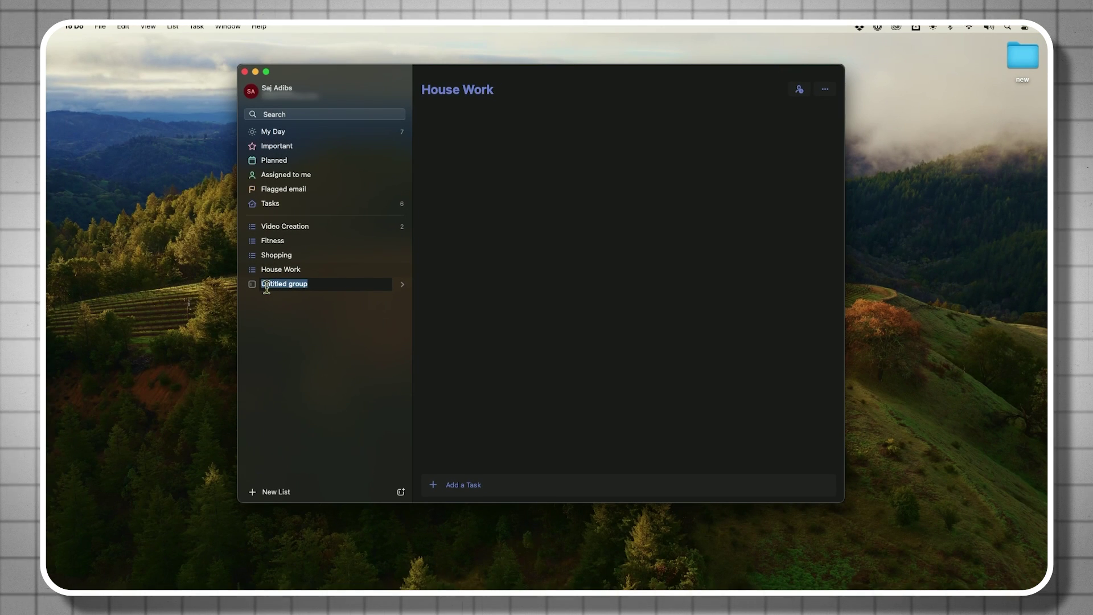
{"action": "type", "text": "Personal"}
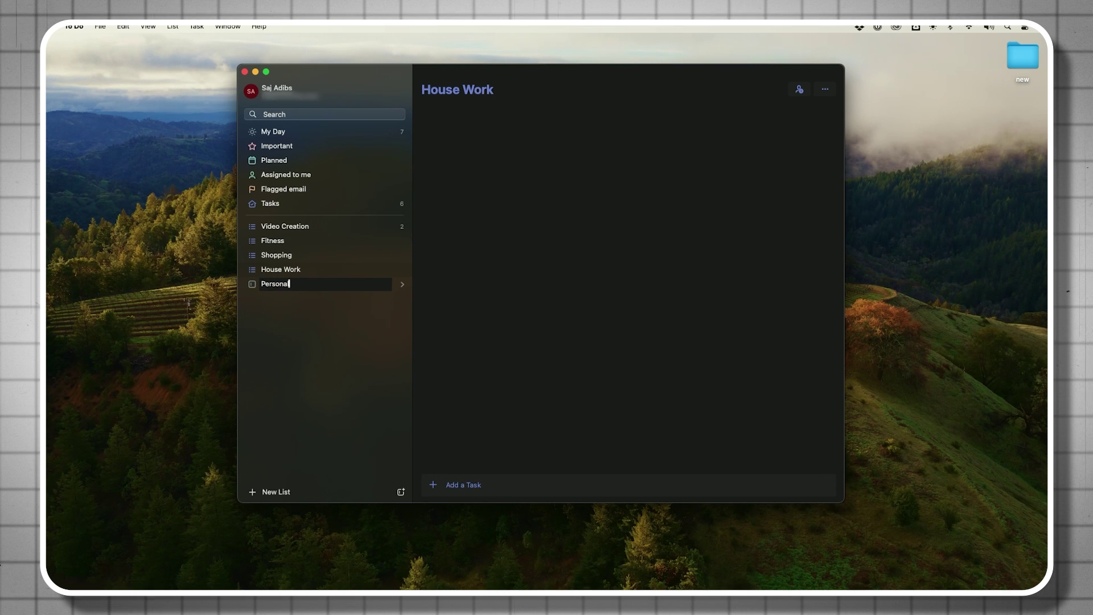
{"action": "key", "text": "Return"}
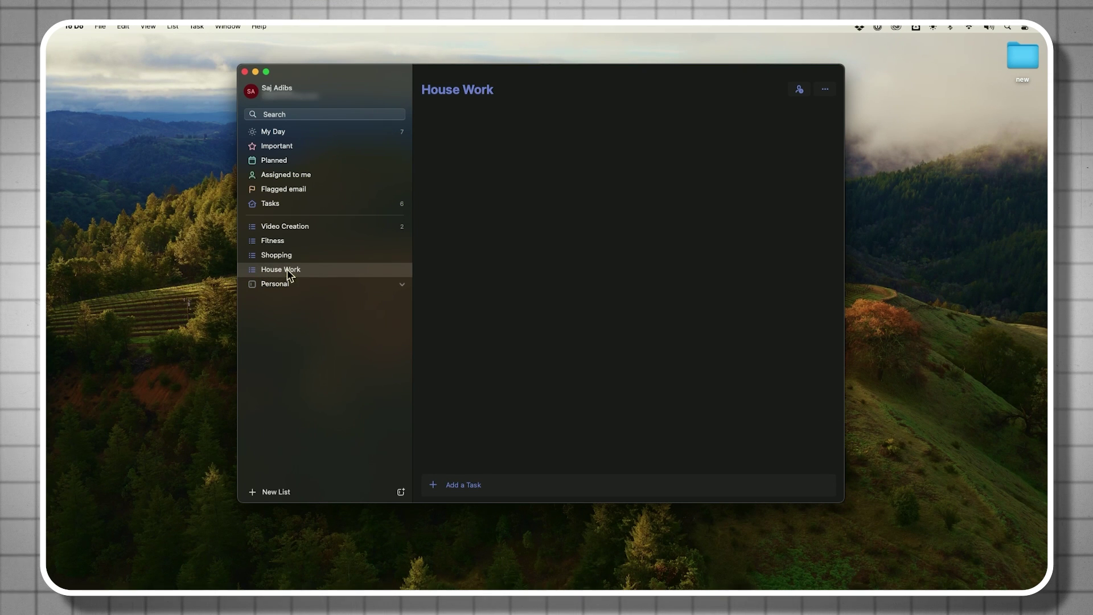
{"action": "left_click", "coordinate": [308, 244], "text": "shift"}
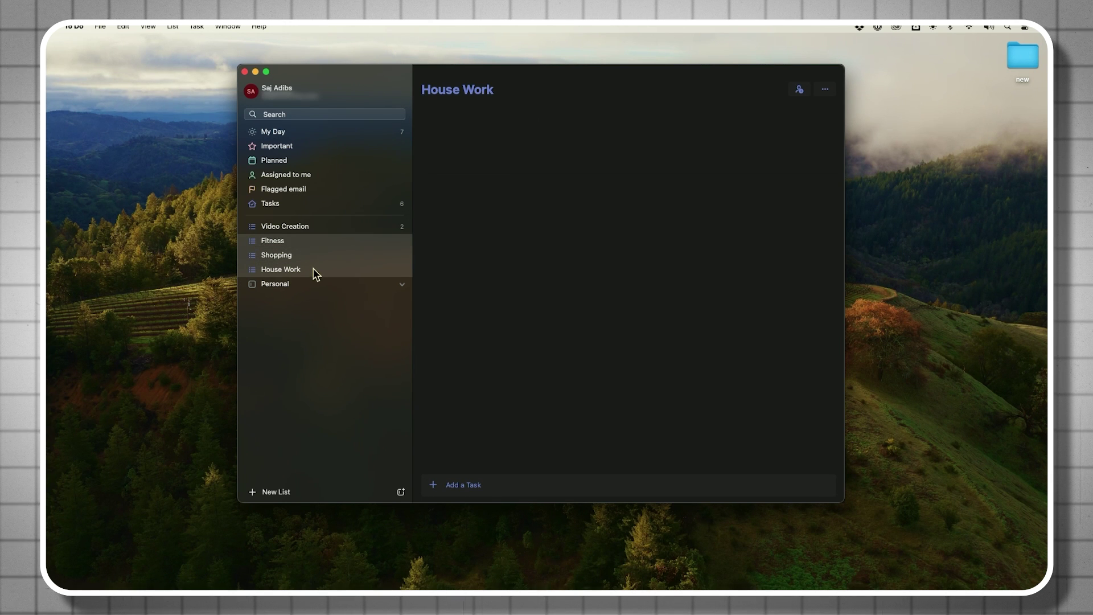
{"action": "left_click_drag", "start_coordinate": [314, 272], "coordinate": [281, 284]}
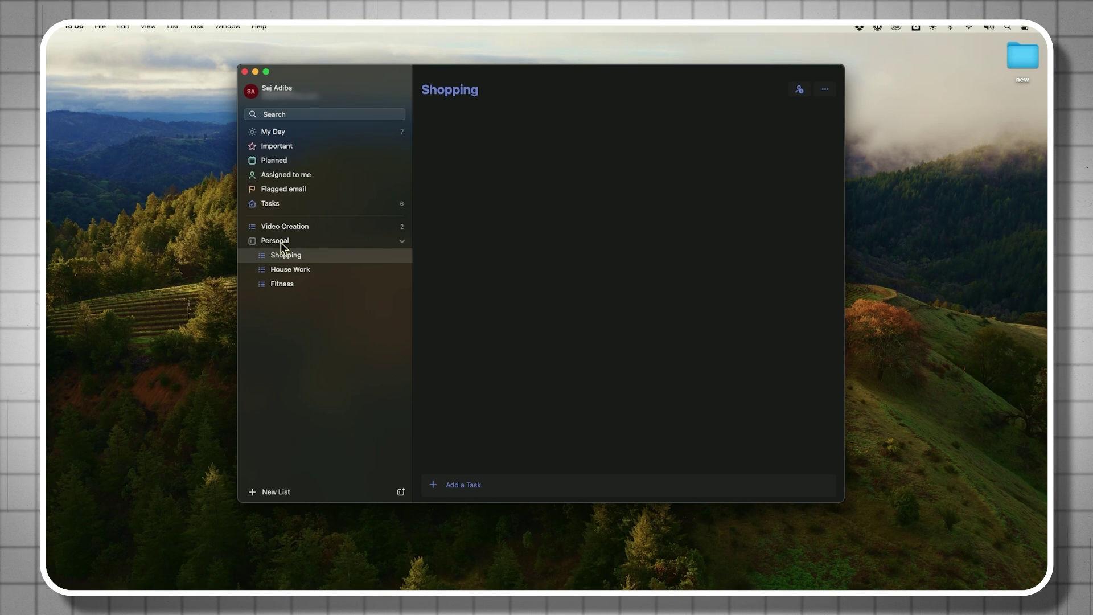
Create a Work group holding Video Creation, then collapse both Personal and Work groups.
{"action": "left_click", "coordinate": [402, 493]}
{"action": "type", "text": "Wor"}
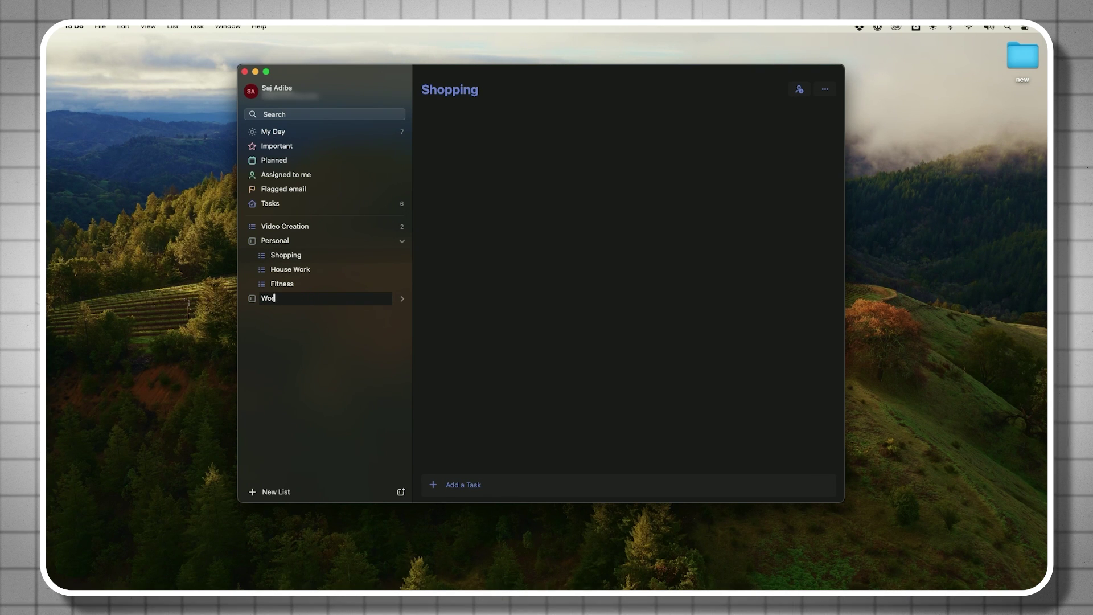
{"action": "type", "text": "k"}
{"action": "key", "text": "Return"}
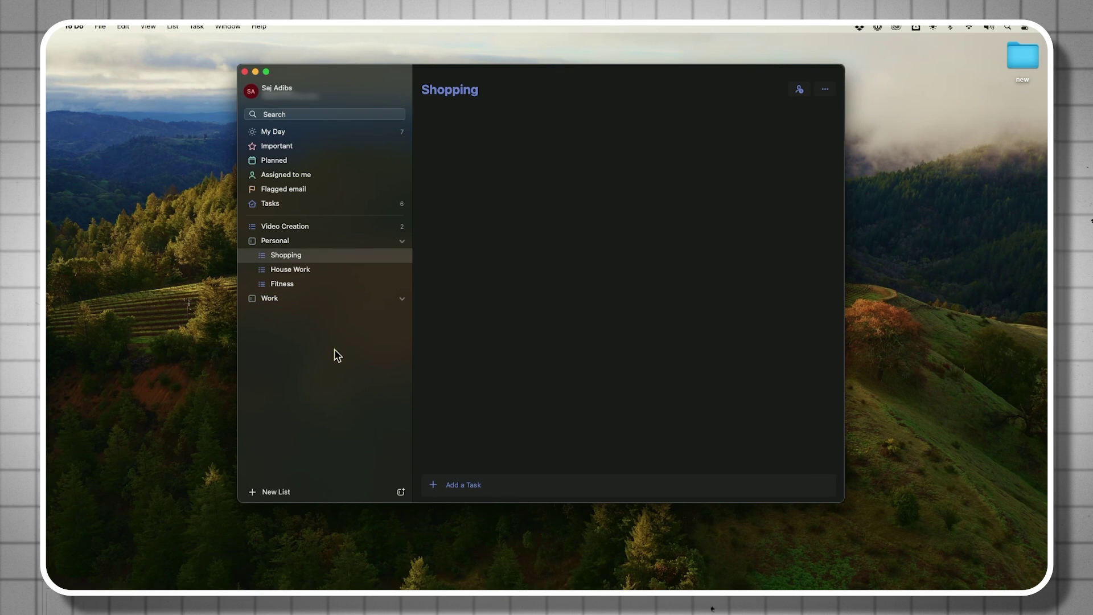
{"action": "left_click", "coordinate": [294, 227]}
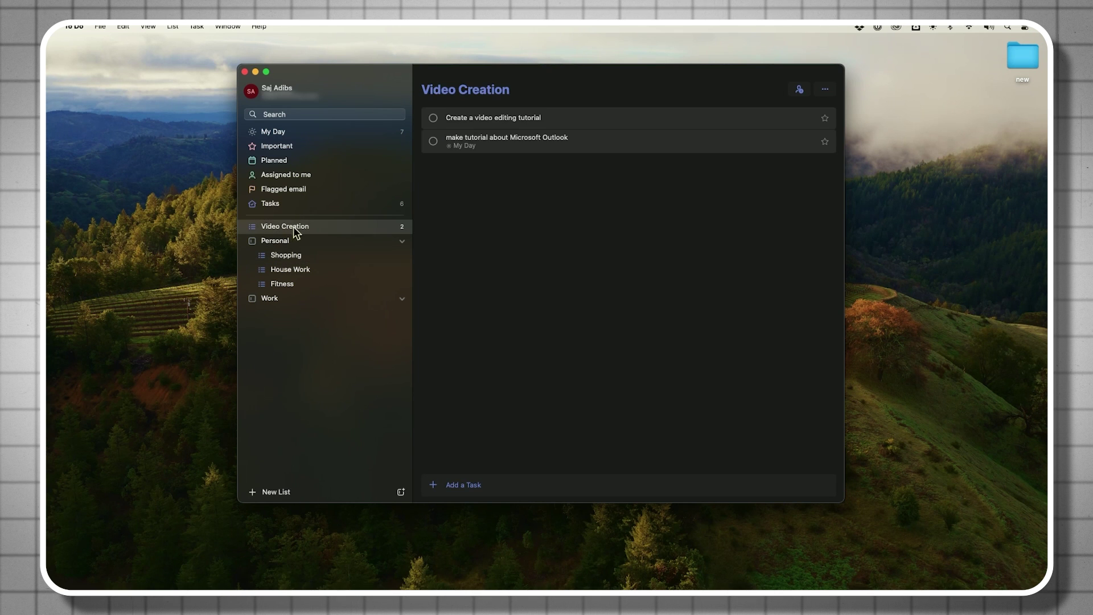
{"action": "left_click_drag", "start_coordinate": [292, 226], "coordinate": [274, 304]}
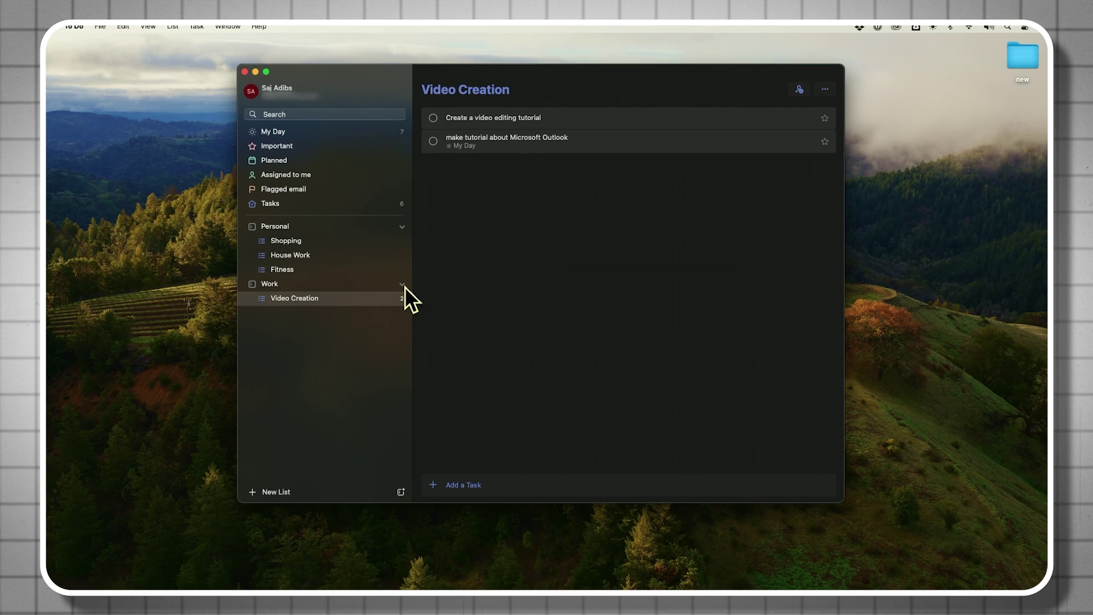
{"action": "left_click", "coordinate": [402, 227]}
{"action": "left_click", "coordinate": [403, 241]}
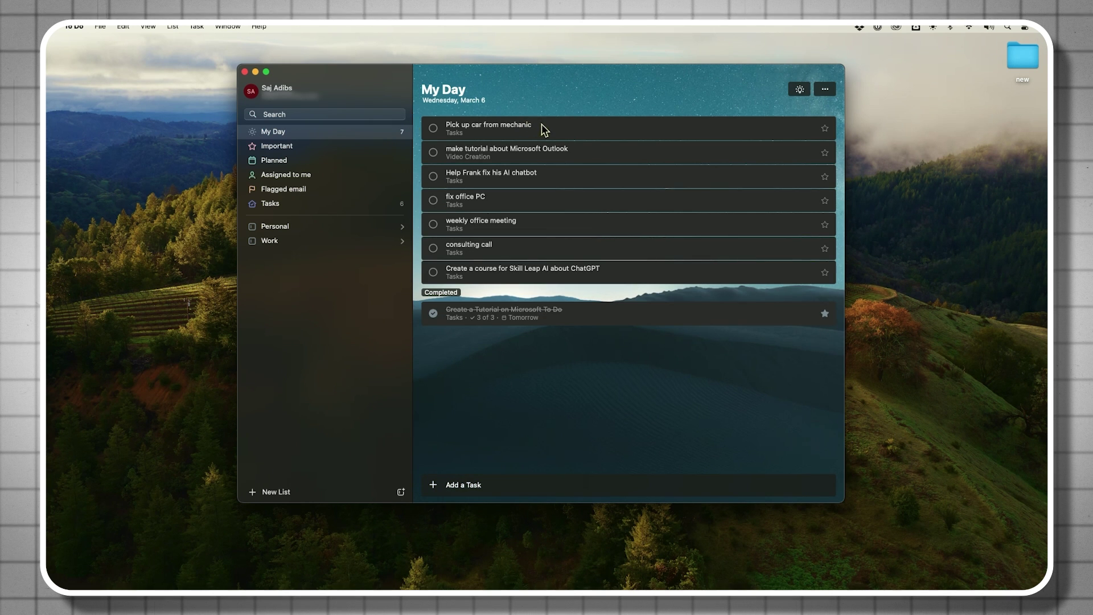
Move the 'Pick up car from mechanic' task into the House Work list.
{"action": "left_click", "coordinate": [563, 130]}
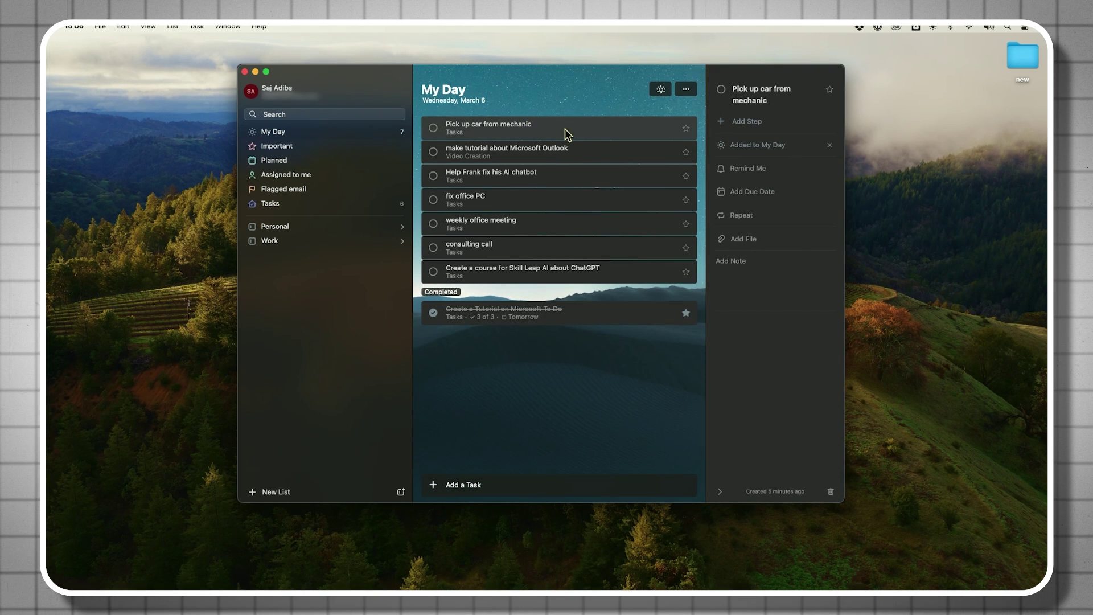
{"action": "right_click", "coordinate": [565, 129]}
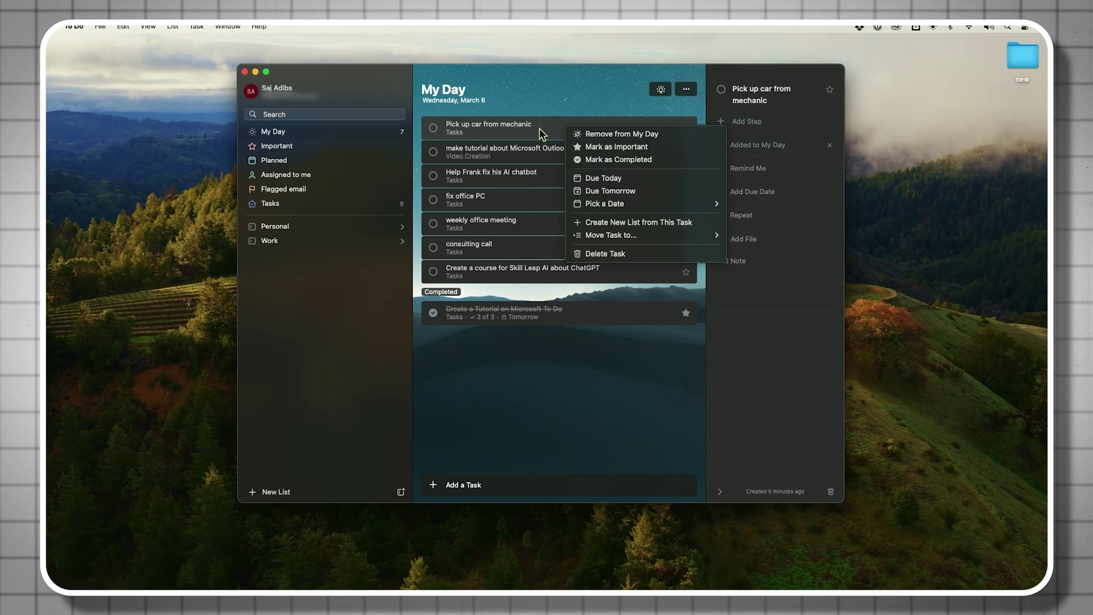
{"action": "mouse_move", "coordinate": [626, 235]}
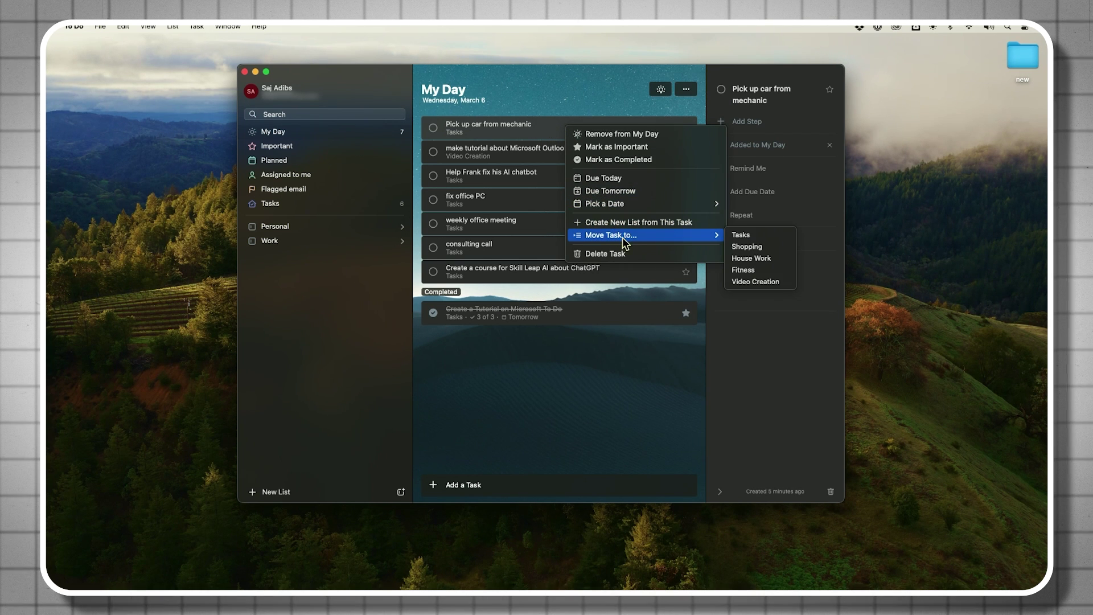
{"action": "left_click", "coordinate": [758, 263]}
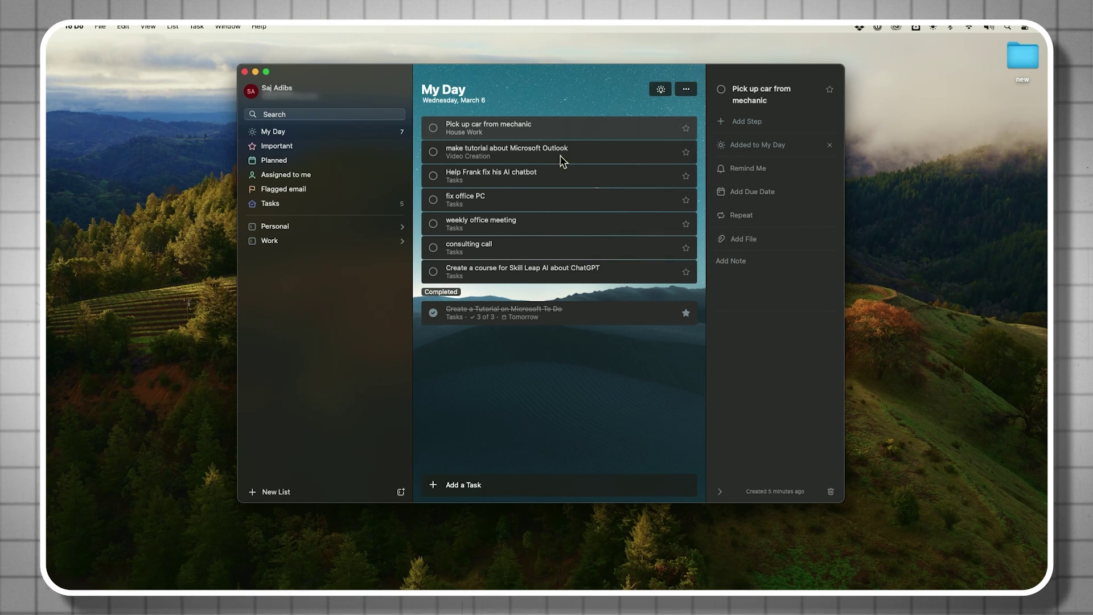
Move the 'Help Frank fix his AI chatbot' task into Video Creation and expand the Work group.
{"action": "left_click", "coordinate": [577, 160]}
{"action": "right_click", "coordinate": [577, 158]}
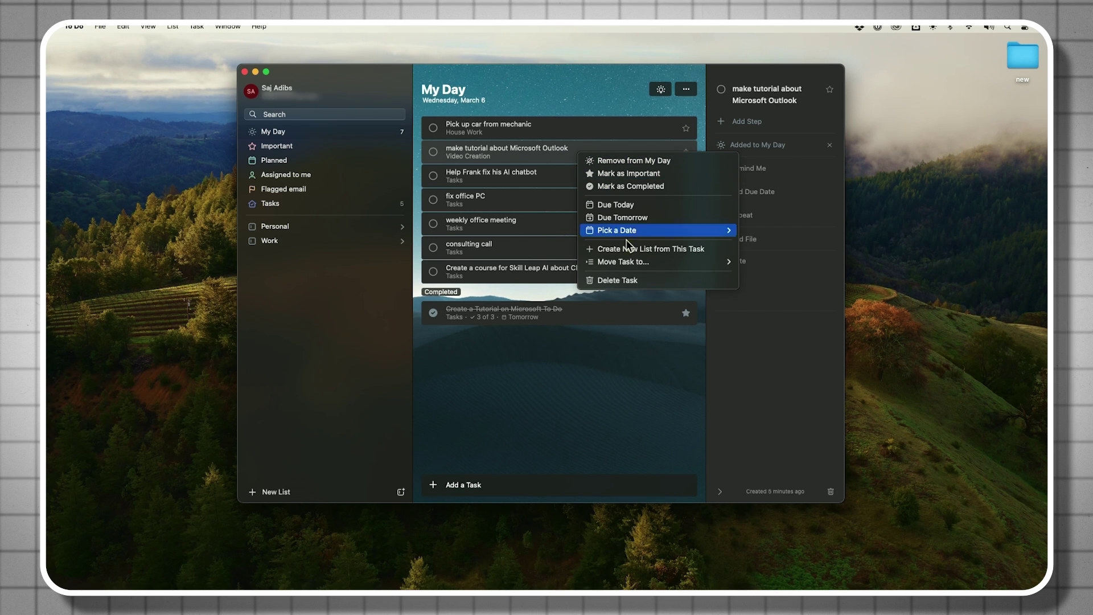
{"action": "mouse_move", "coordinate": [626, 261]}
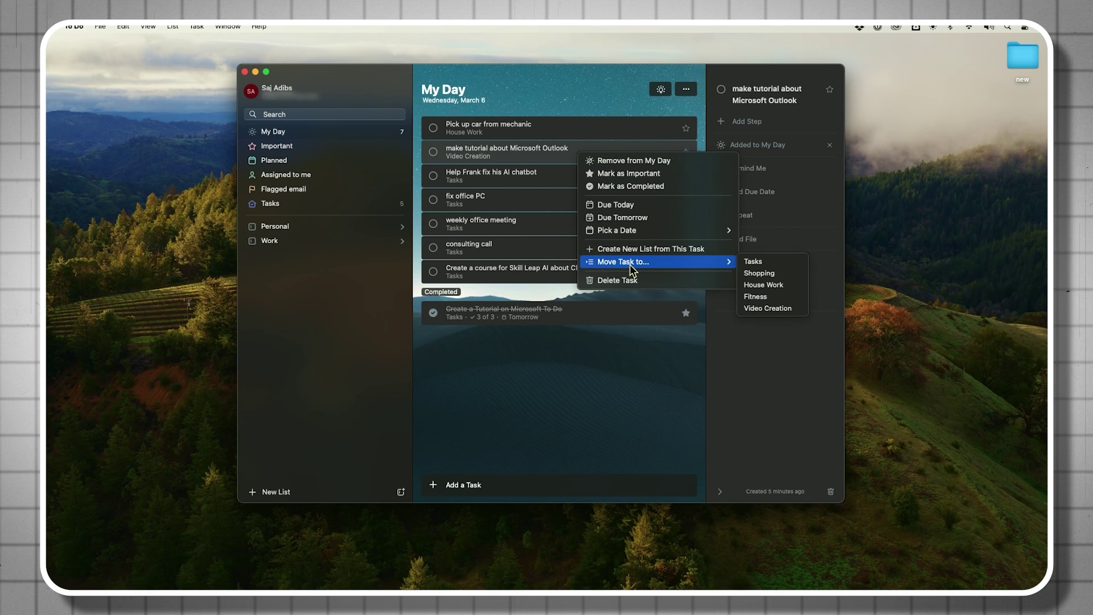
{"action": "left_click", "coordinate": [786, 308]}
{"action": "left_click", "coordinate": [304, 242]}
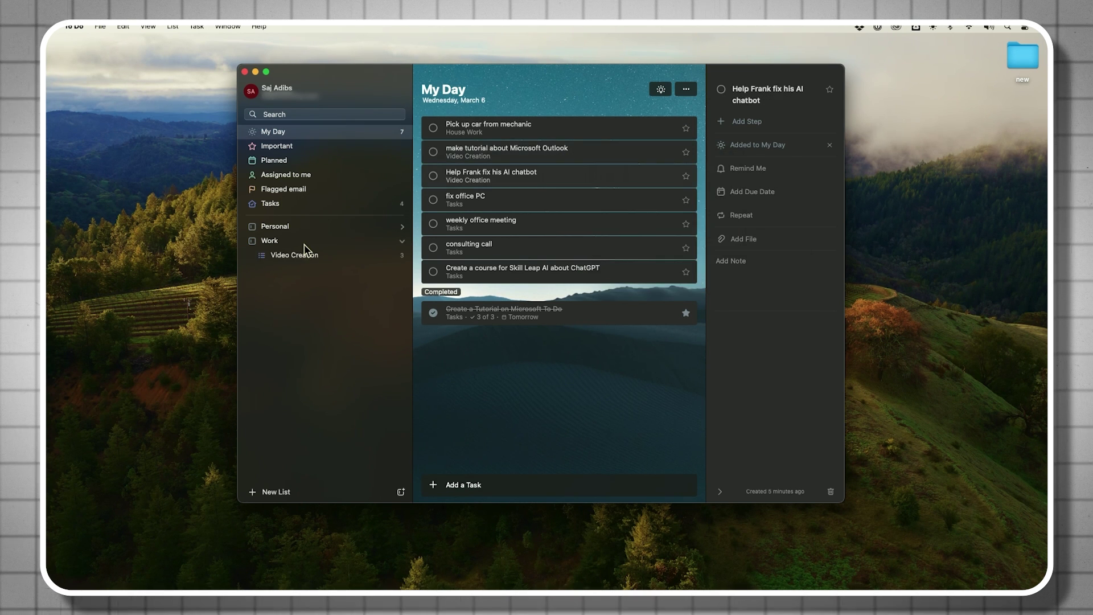
Open the Video Creation list and briefly view the AI chatbot task's details.
{"action": "left_click", "coordinate": [300, 253]}
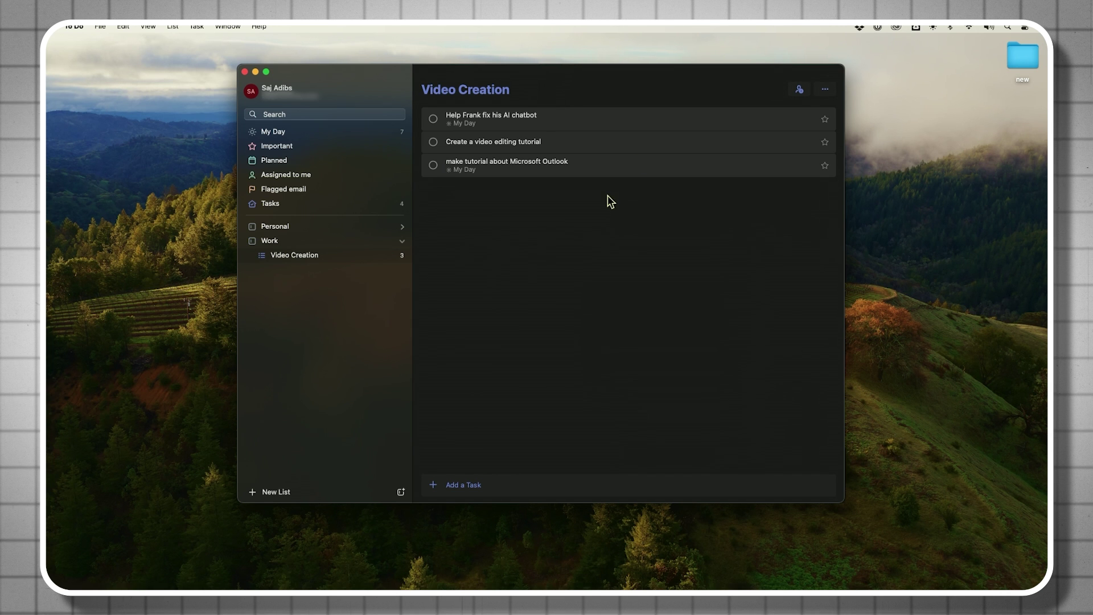
{"action": "left_click", "coordinate": [619, 128]}
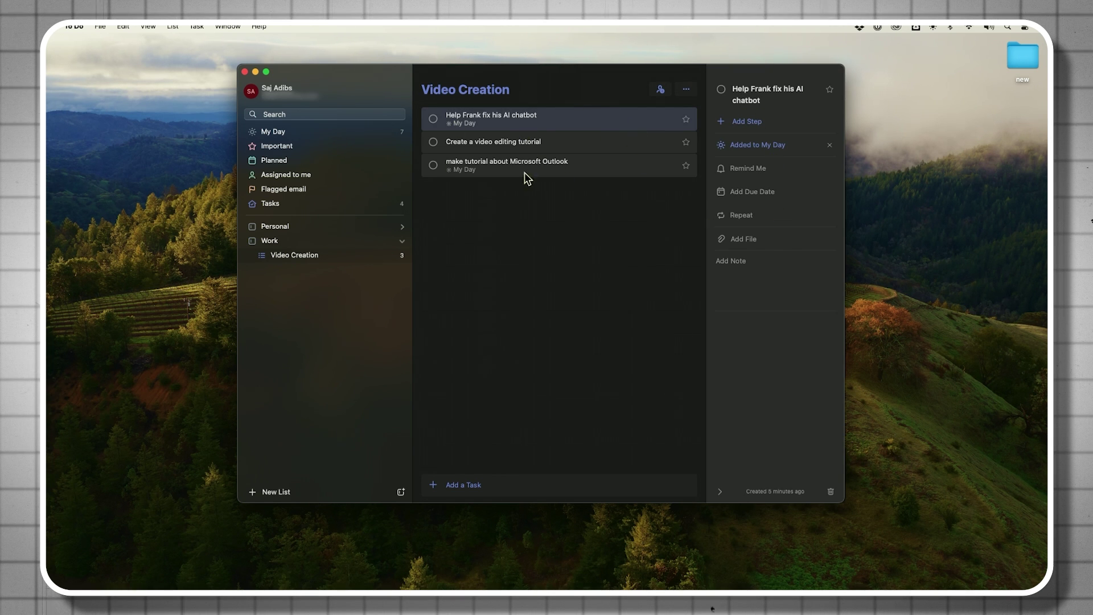
{"action": "left_click", "coordinate": [639, 189]}
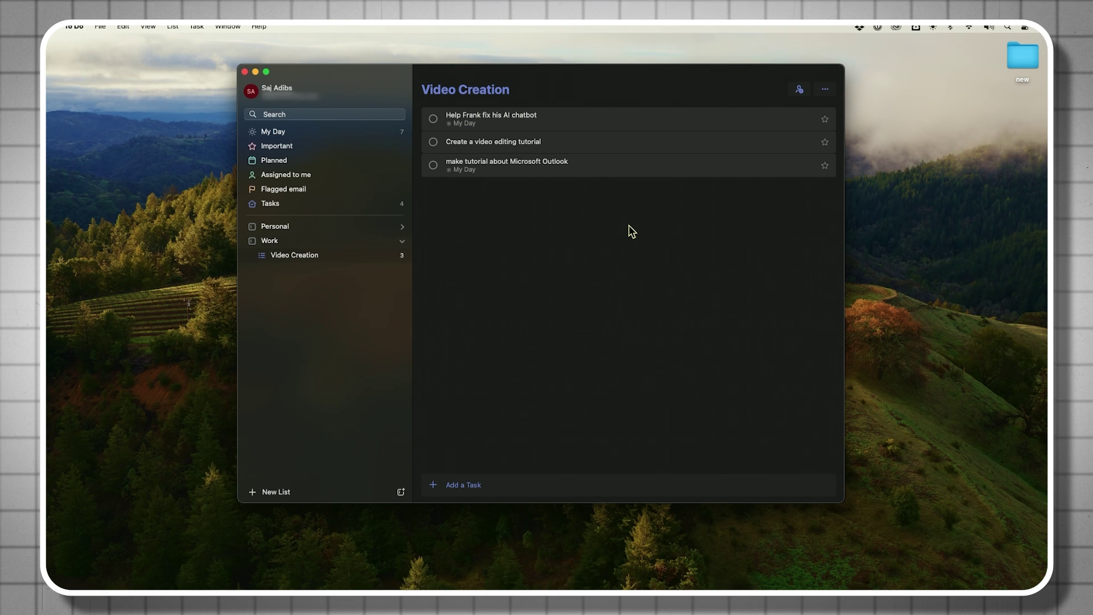
{"action": "left_click", "coordinate": [274, 131]}
{"action": "left_click", "coordinate": [285, 256]}
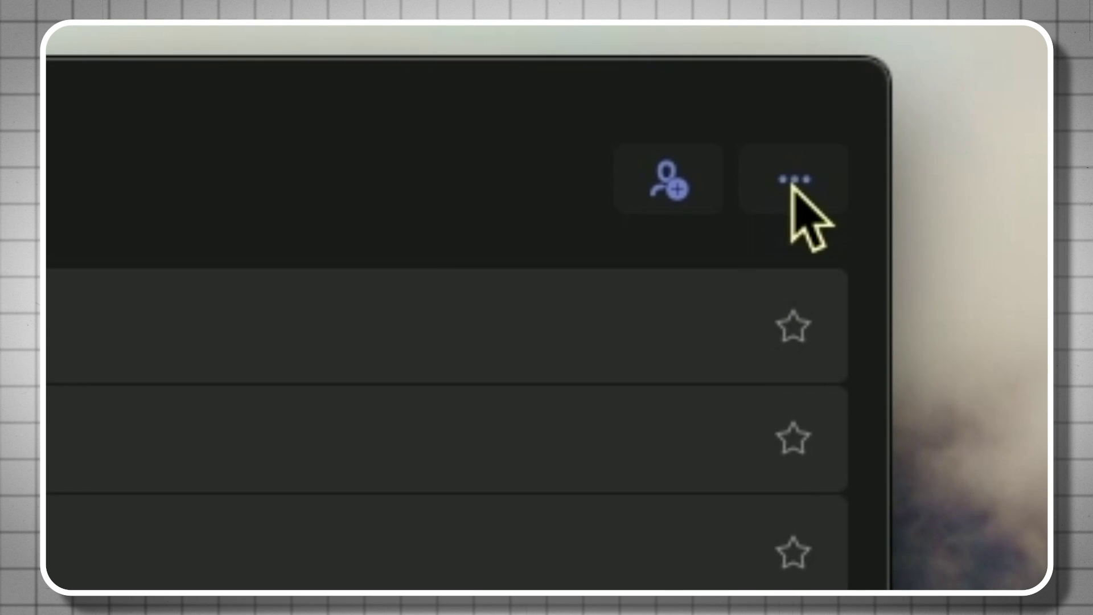
Review the Video Creation list options (Move List to, Sort, Delete List) without changing anything.
{"action": "left_click", "coordinate": [824, 90]}
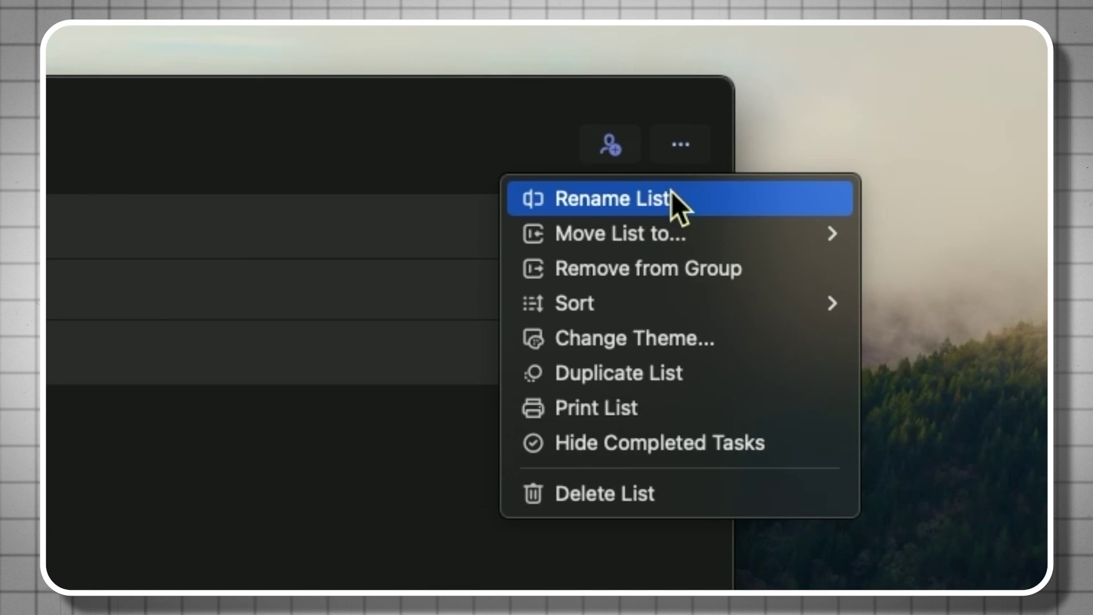
{"action": "mouse_move", "coordinate": [661, 238]}
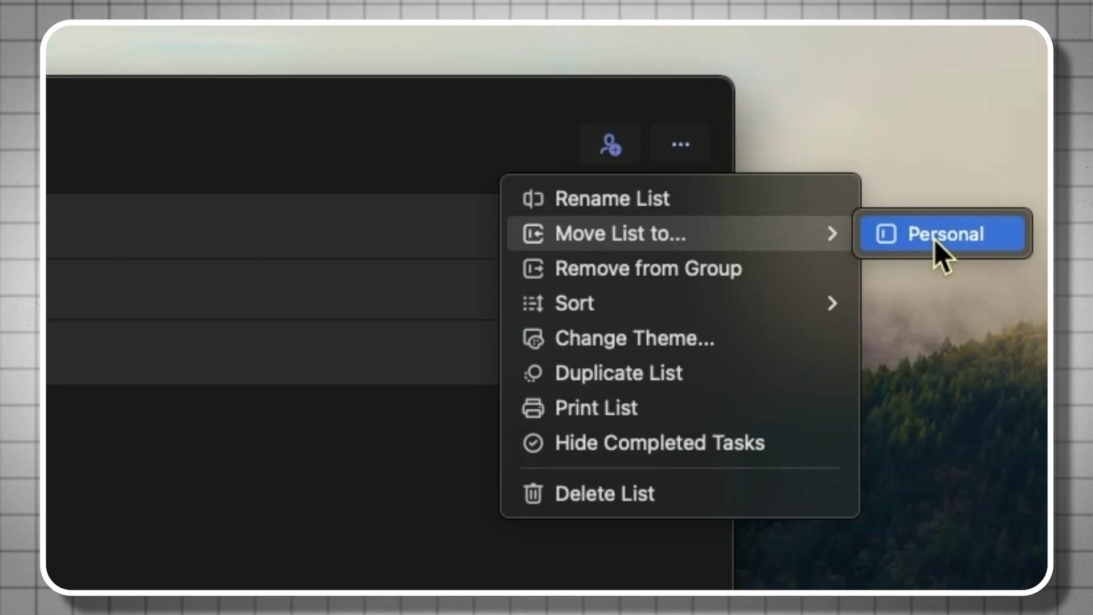
{"action": "mouse_move", "coordinate": [732, 304]}
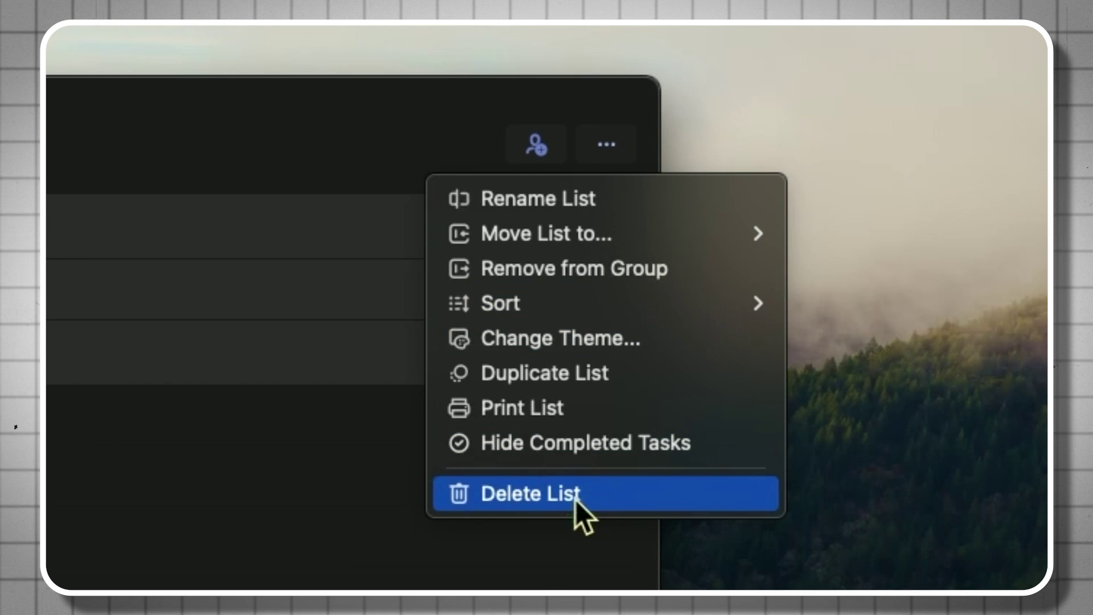
{"action": "left_click", "coordinate": [595, 159]}
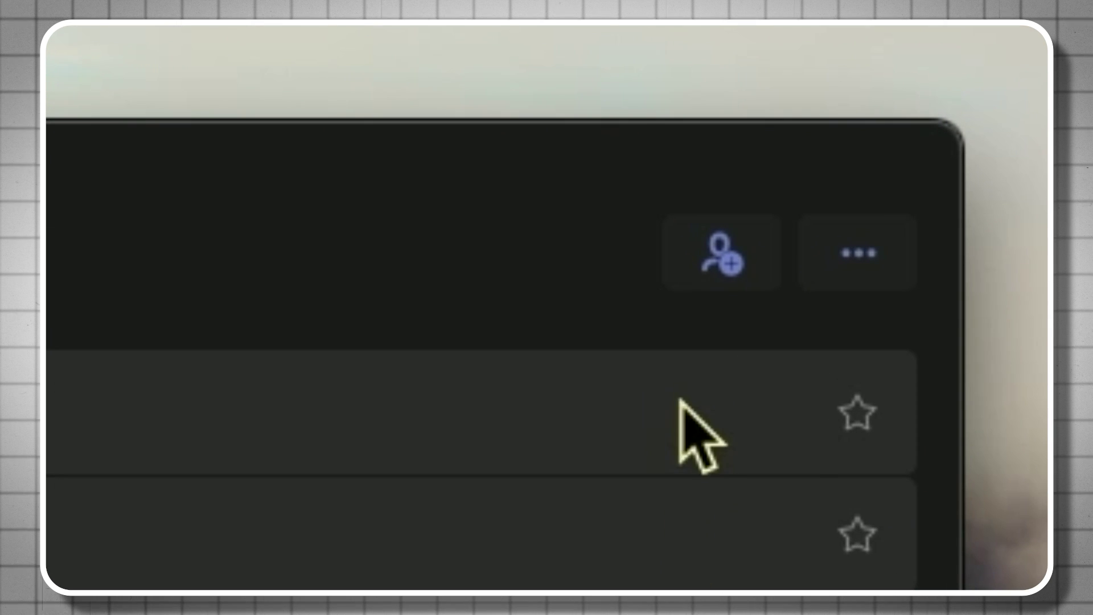
Share the Video Creation list by sending an invitation link to a second member.
{"action": "left_click", "coordinate": [715, 257]}
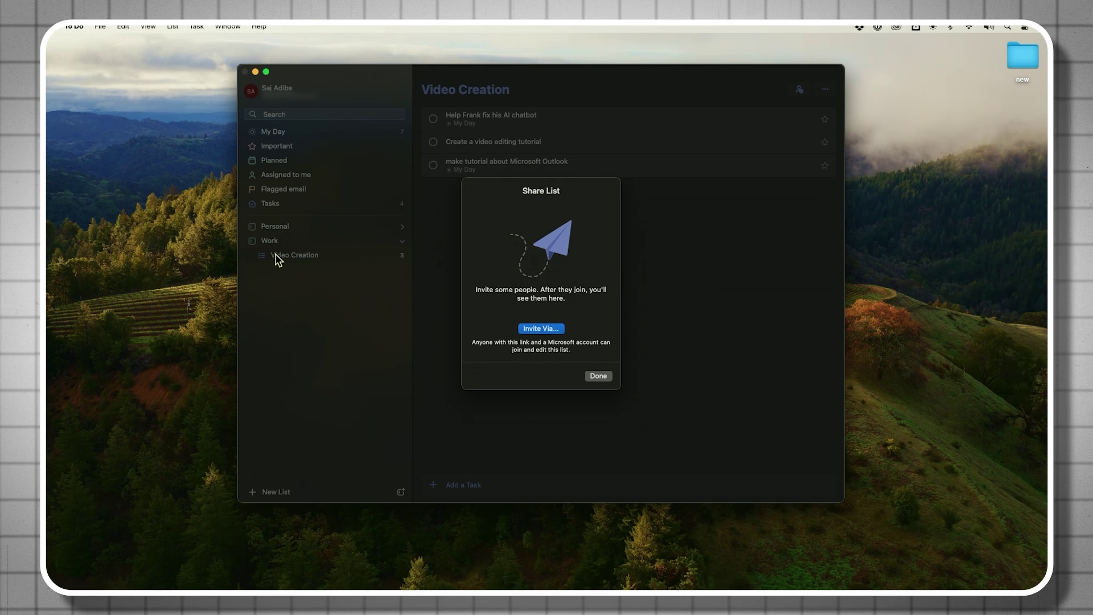
{"action": "left_click", "coordinate": [601, 377]}
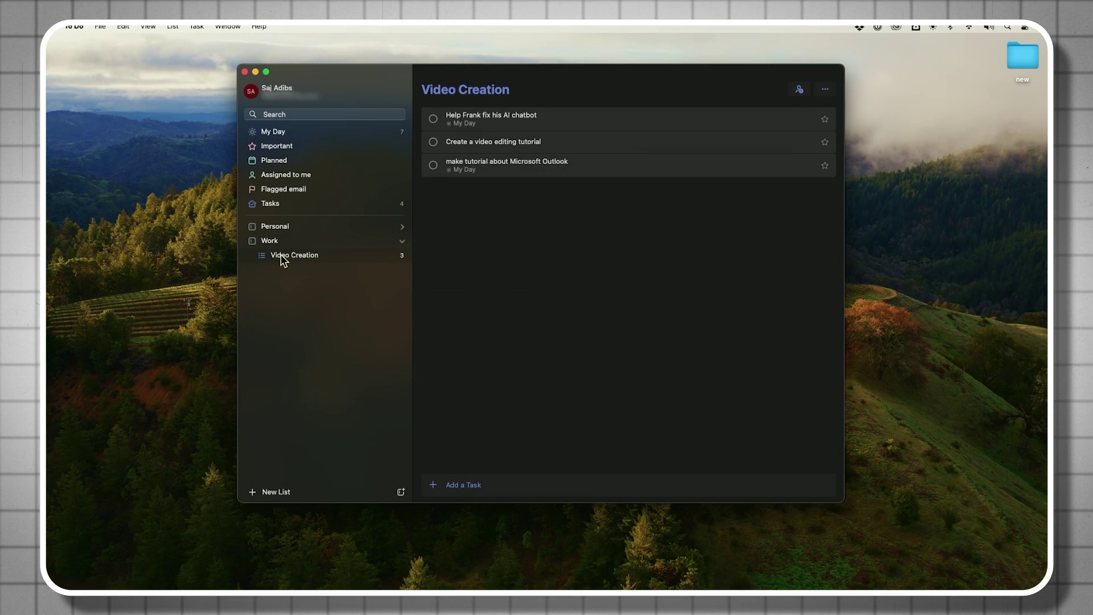
{"action": "left_click", "coordinate": [347, 259]}
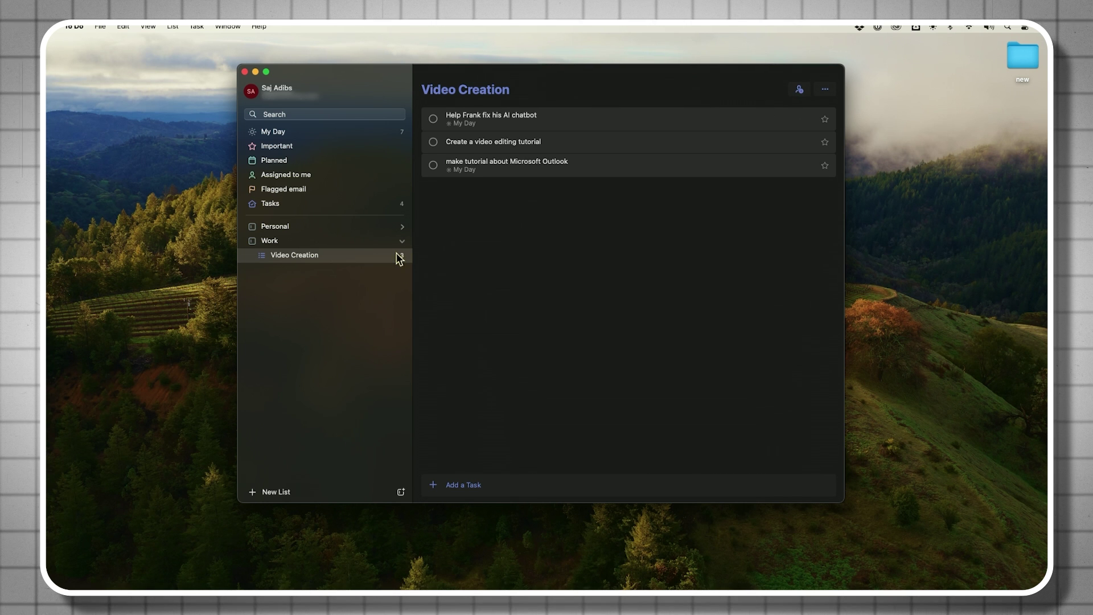
{"action": "left_click", "coordinate": [800, 90]}
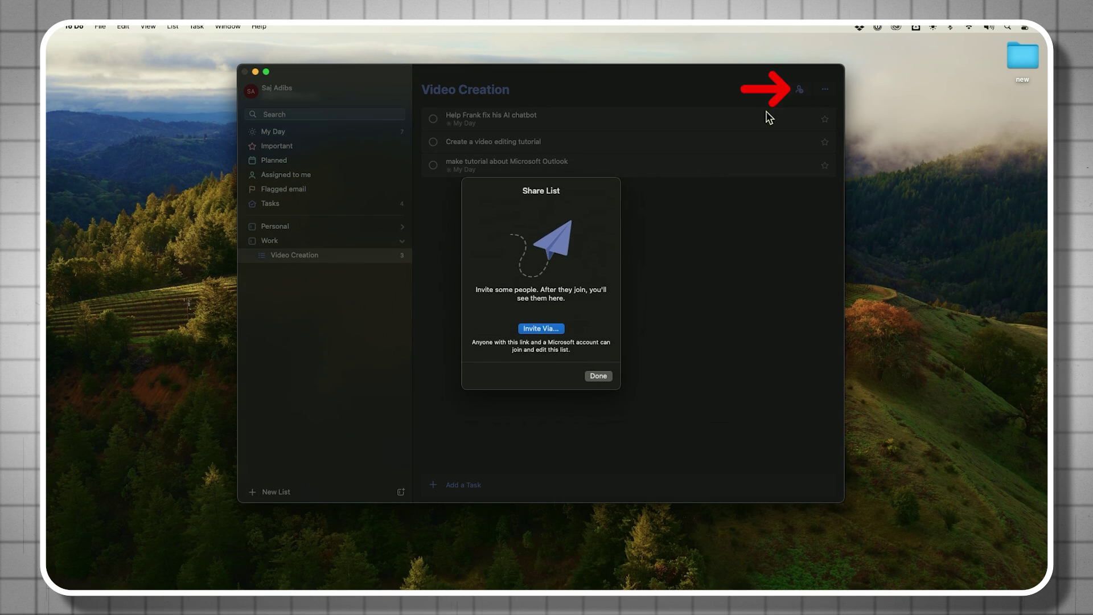
{"action": "left_click", "coordinate": [555, 329]}
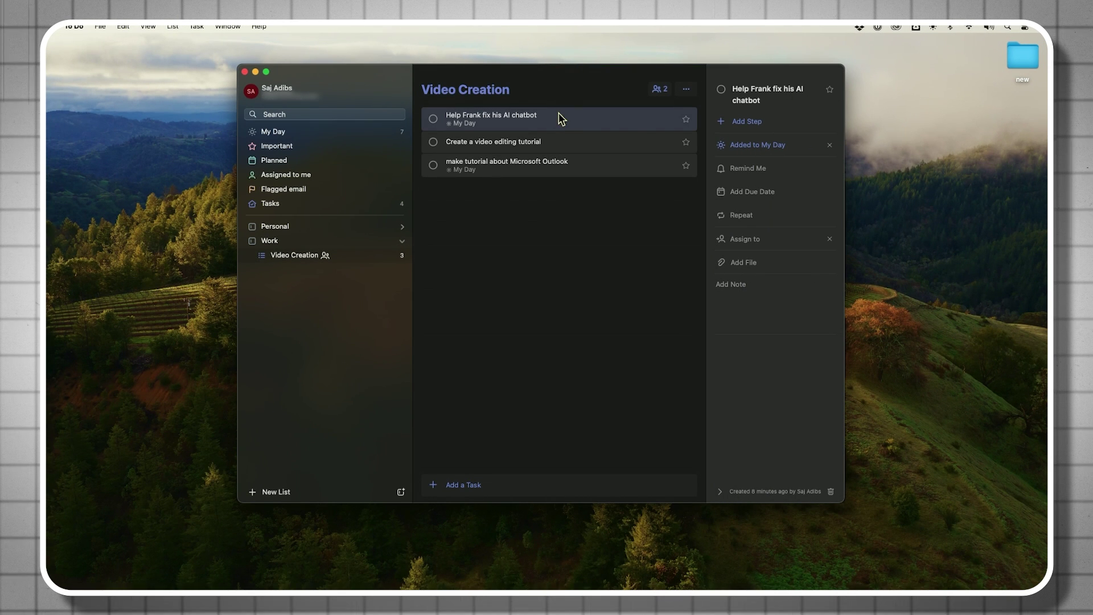
Assign the AI chatbot task to the other member and the video editing tutorial to yourself.
{"action": "left_click", "coordinate": [743, 241]}
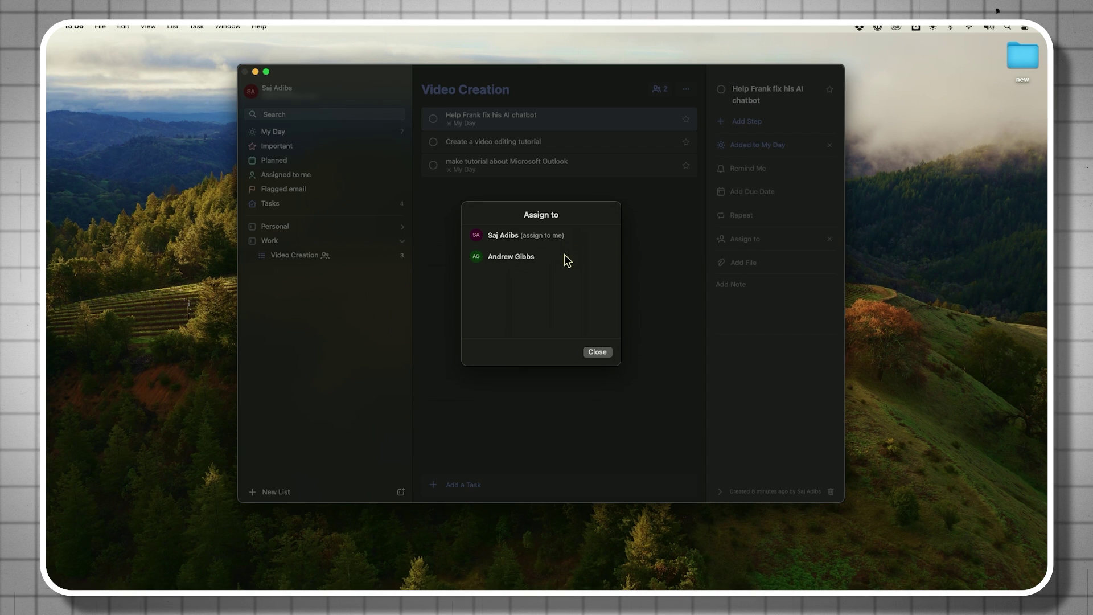
{"action": "left_click", "coordinate": [565, 258]}
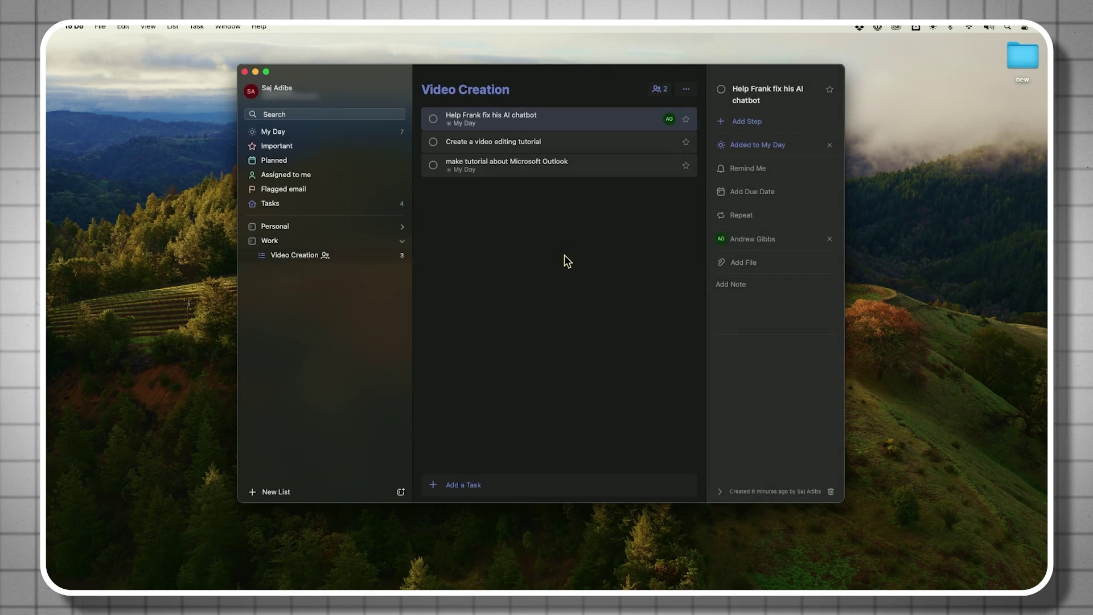
{"action": "left_click", "coordinate": [635, 146]}
{"action": "left_click", "coordinate": [747, 239]}
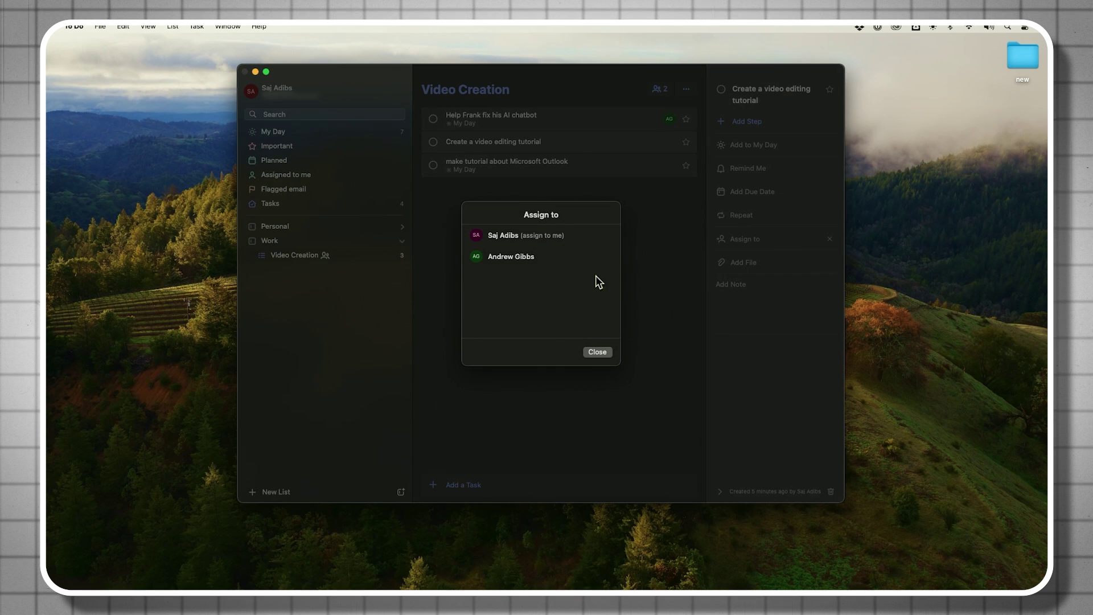
{"action": "left_click", "coordinate": [572, 236]}
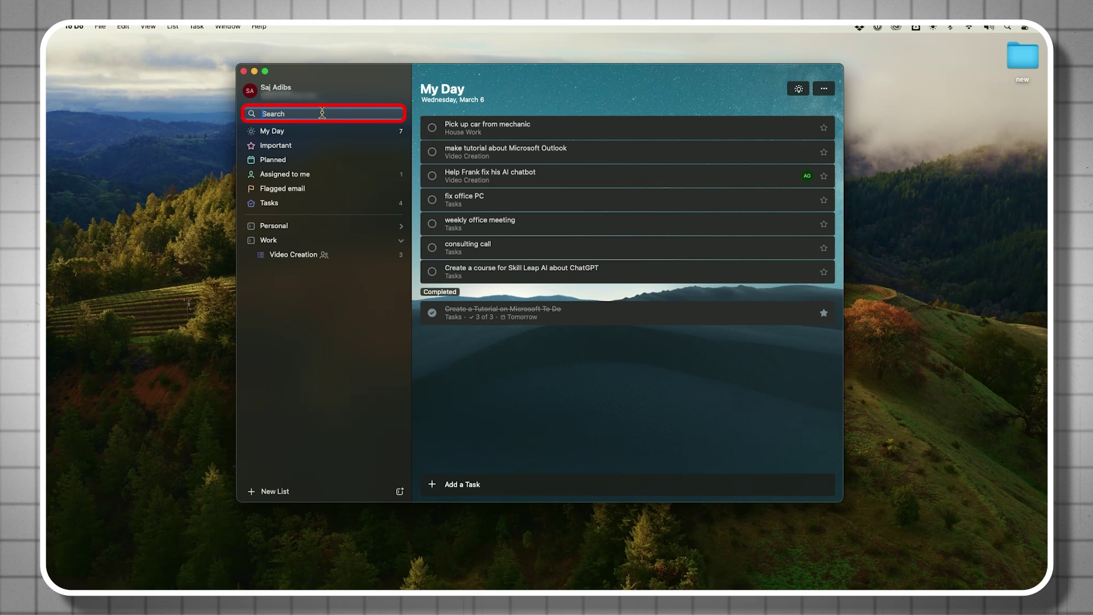
Search tasks for 'microsoft' to list the Outlook and To Do tutorials.
{"action": "type", "text": "mi"}
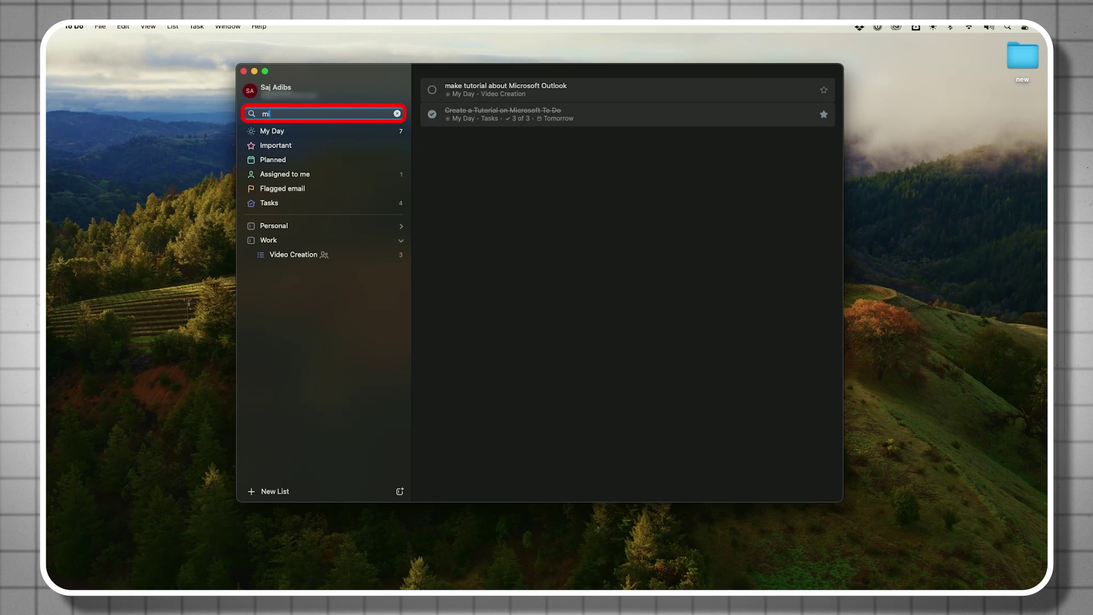
{"action": "type", "text": "crosoft"}
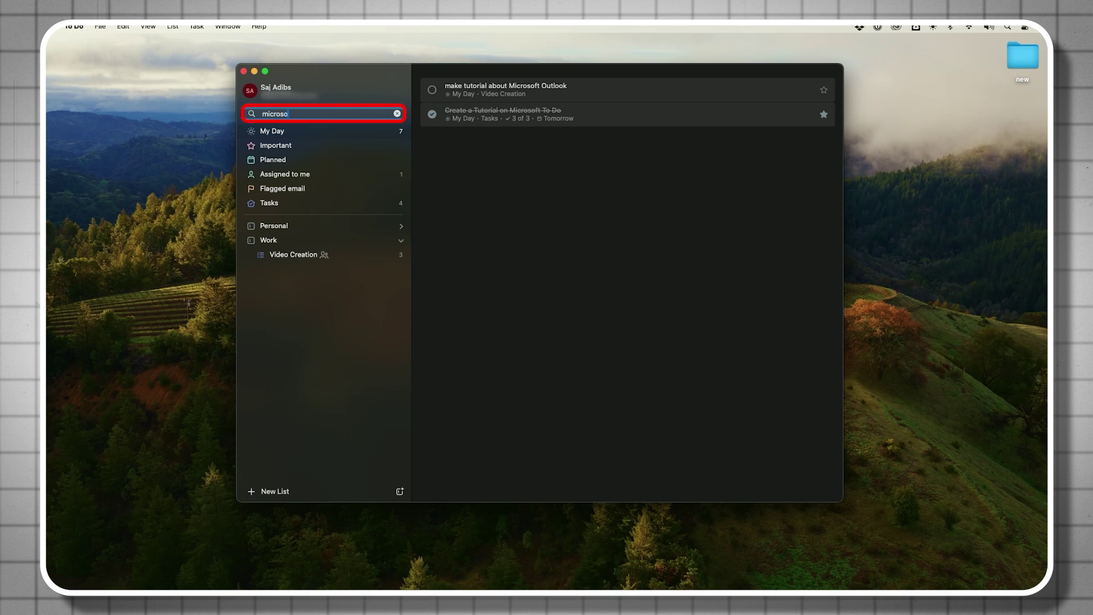